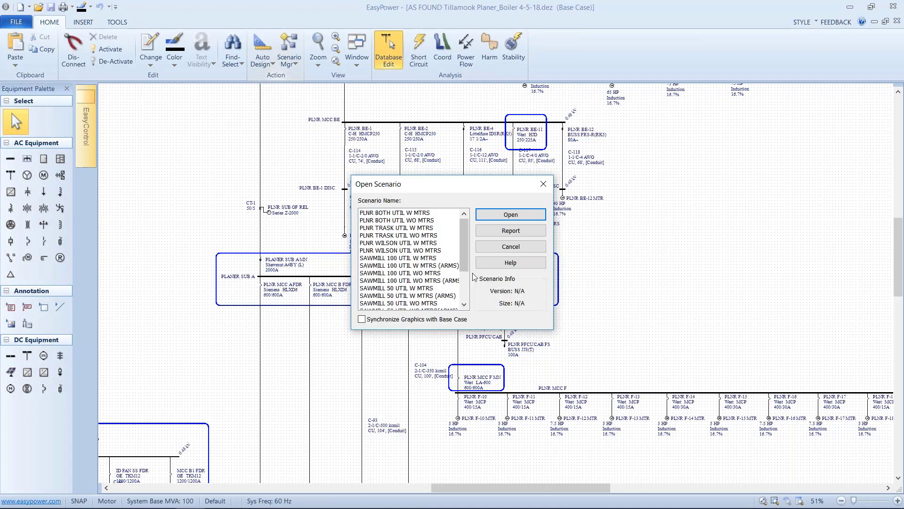
- Generate the scenario changes report for PLNR BOTH UTIL W MTRS, review its listed changes and close it
left_click_drag(466, 268, 470, 293)
scroll(476, 268, "up", 3)
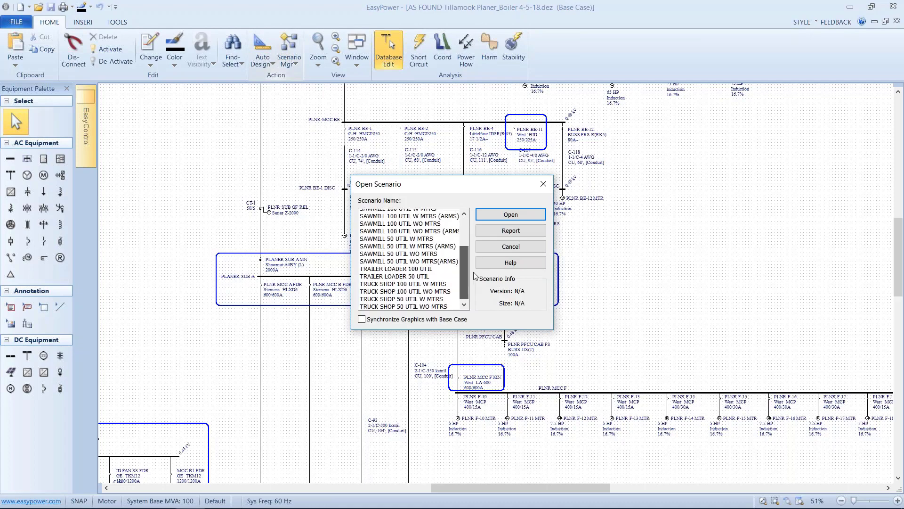
left_click_drag(446, 187, 319, 159)
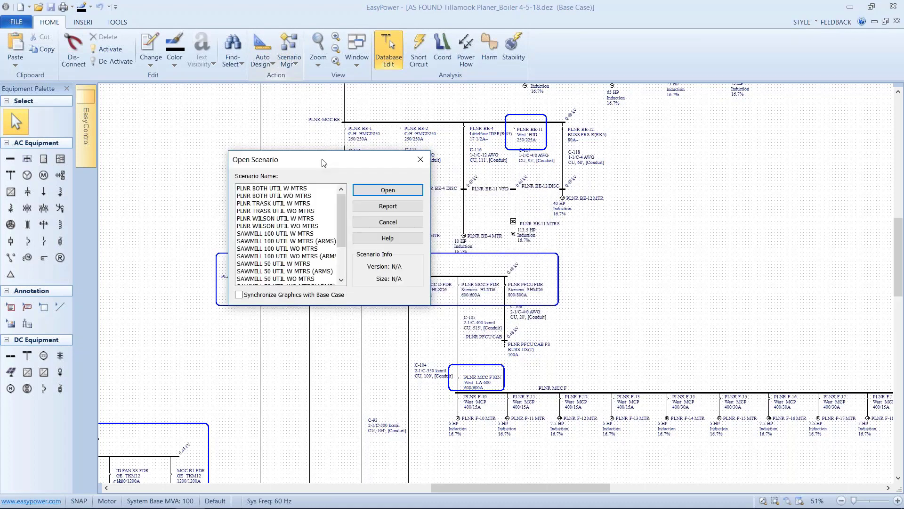
left_click(280, 187)
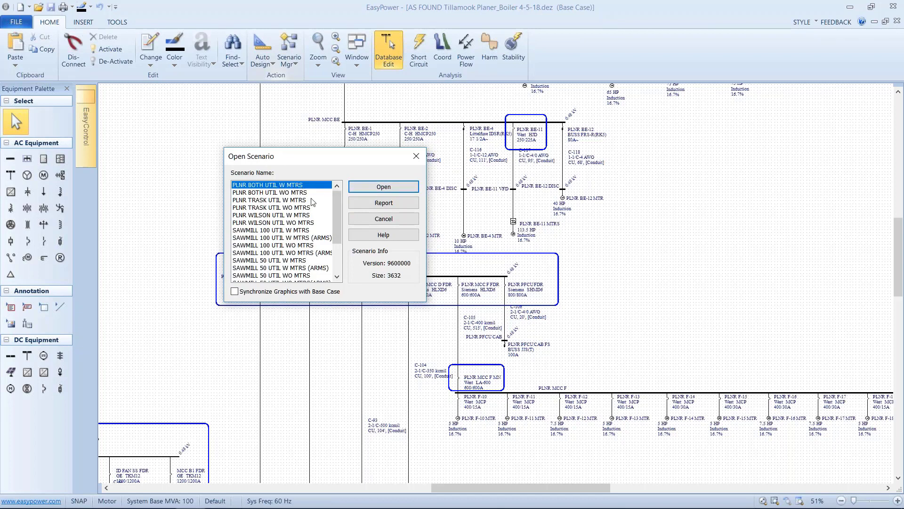
left_click(372, 203)
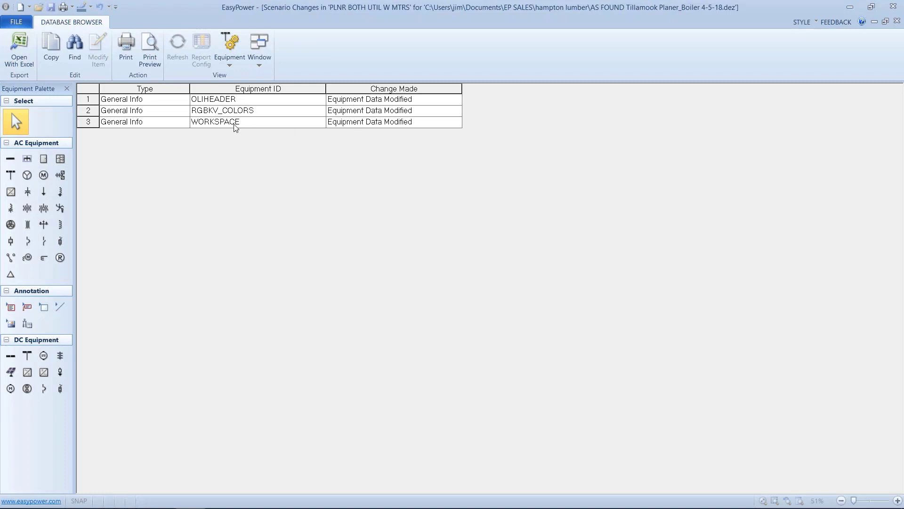
left_click(24, 22)
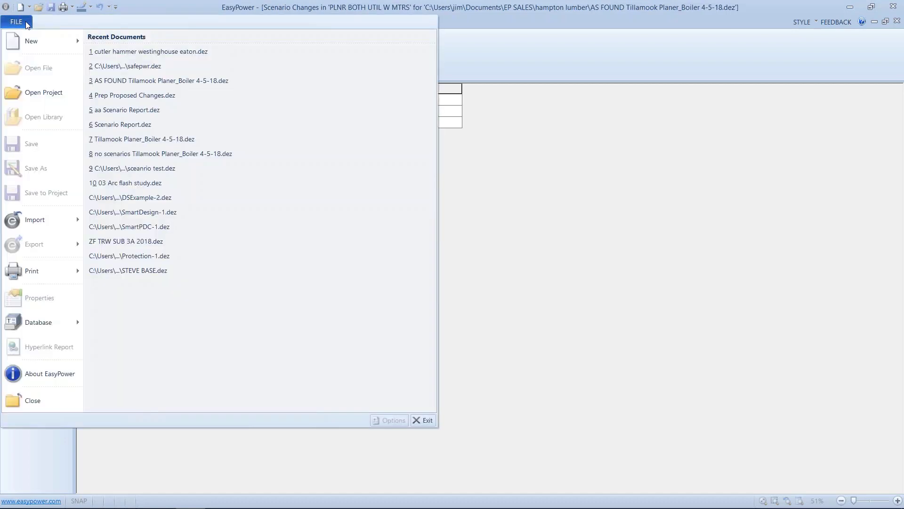
left_click(42, 400)
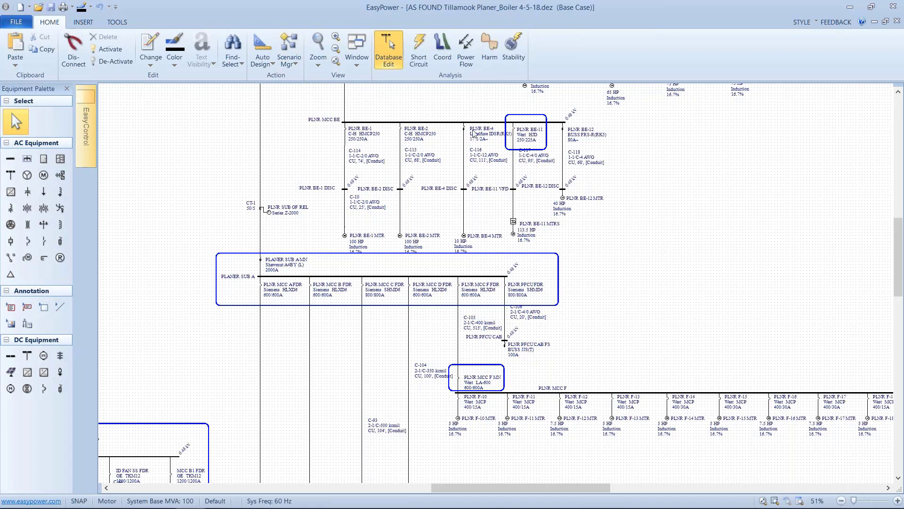
- Start opening a scenario from the base case, choosing to reopen the previously saved one-line before continuing
left_click(336, 61)
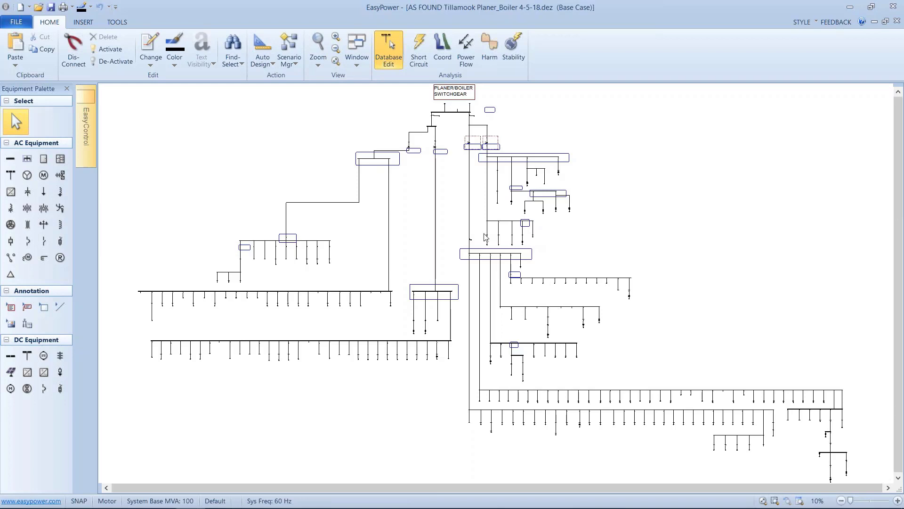
left_click(297, 65)
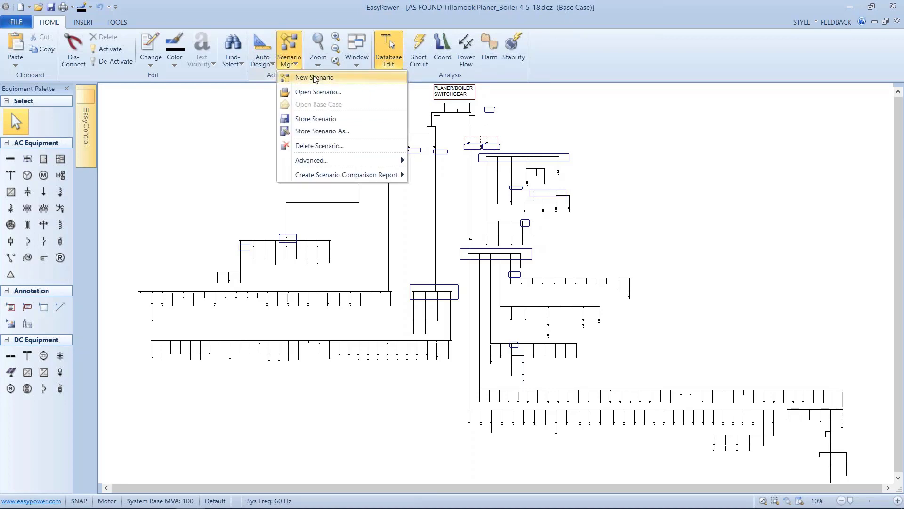
left_click(288, 93)
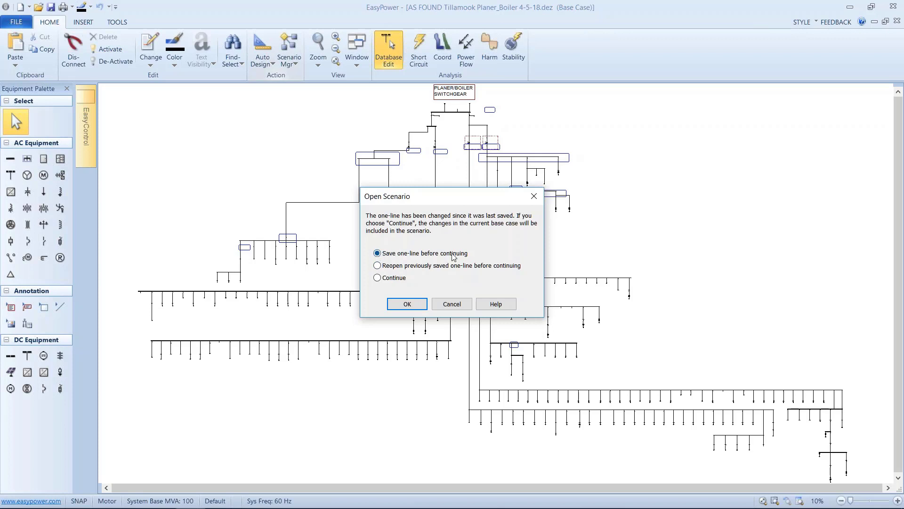
left_click(379, 266)
left_click(407, 304)
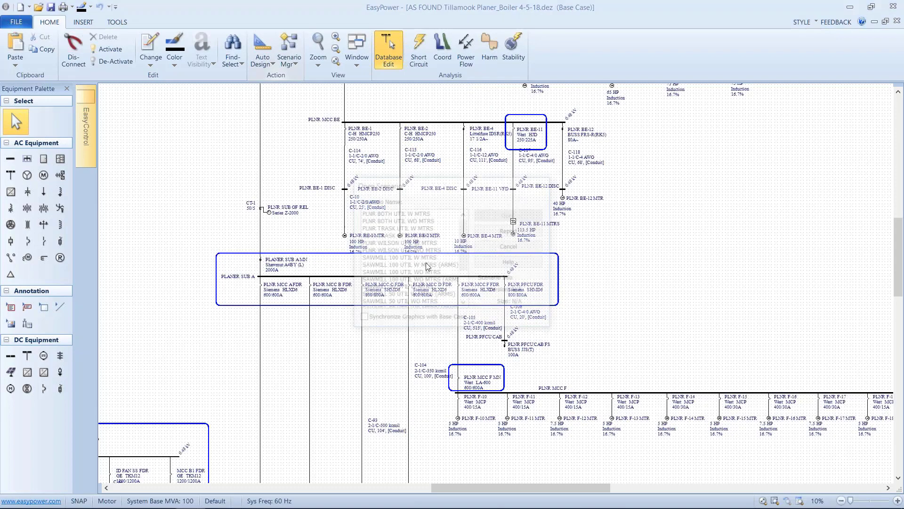
- Open the PLNR BOTH UTIL WO MTRS scenario
left_click_drag(431, 190, 359, 155)
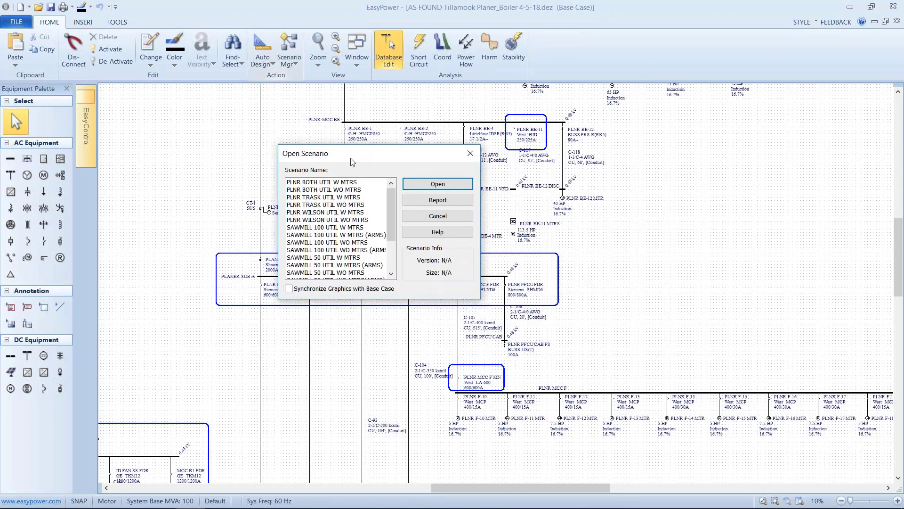
left_click(330, 183)
left_click(334, 190)
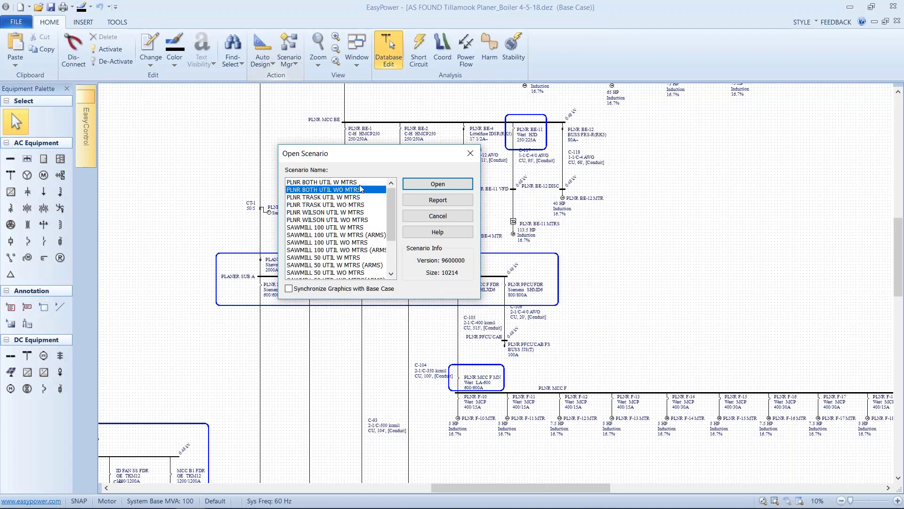
left_click(412, 186)
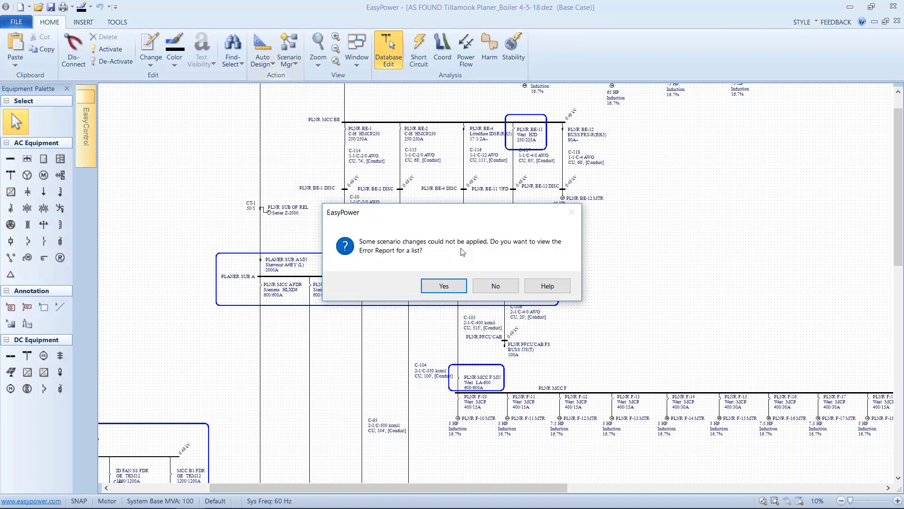
- View the error report of scenario changes that could not be applied and close it
left_click(433, 288)
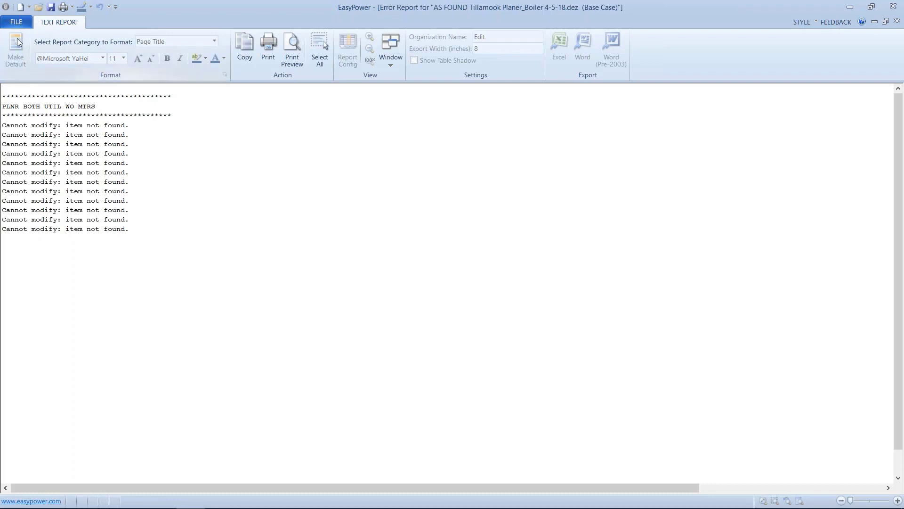
left_click(16, 22)
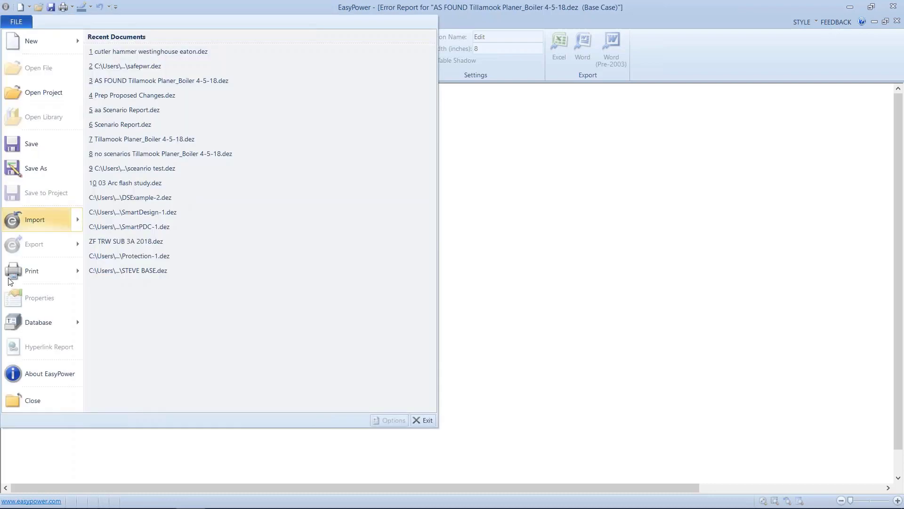
left_click(33, 400)
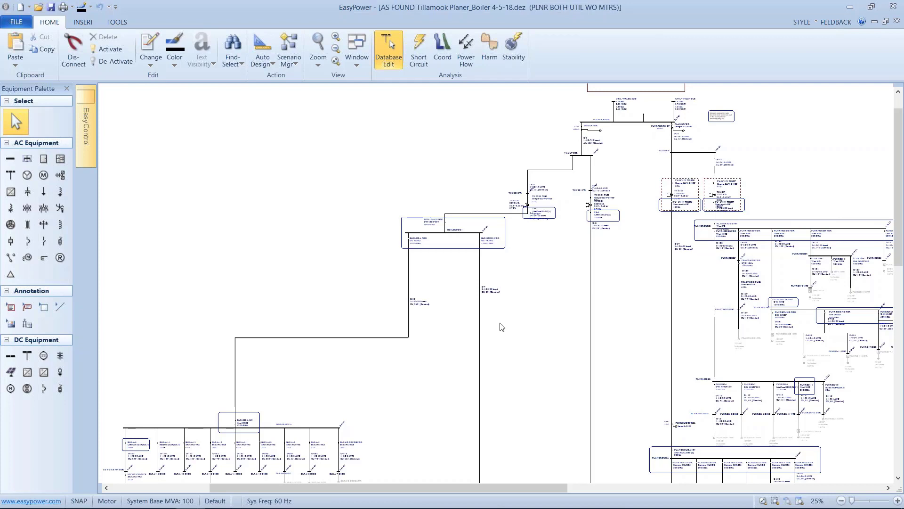
- Examine the motors on the buses and MCCs across the one-line of the PLNR BOTH UTIL WO MTRS scenario
scroll(530, 335, "down", 1)
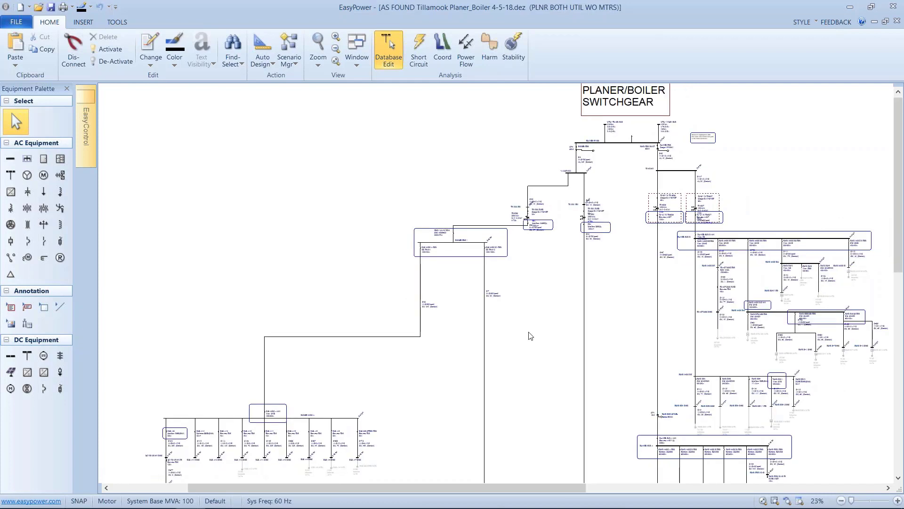
left_click_drag(531, 335, 490, 187)
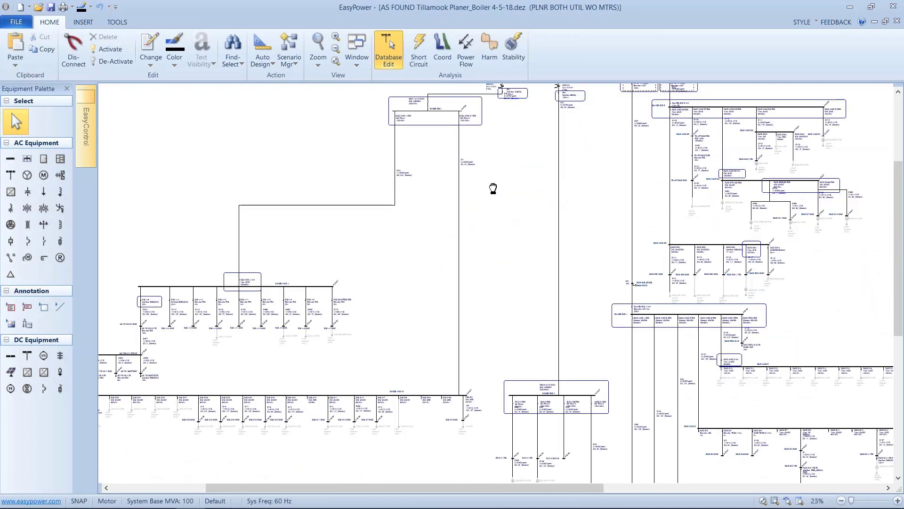
left_click_drag(540, 295, 398, 262)
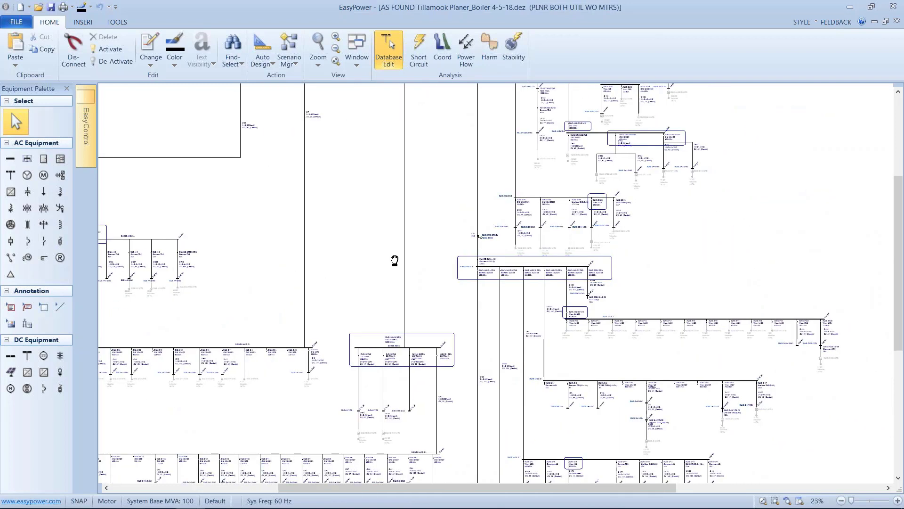
left_click_drag(419, 218, 425, 211)
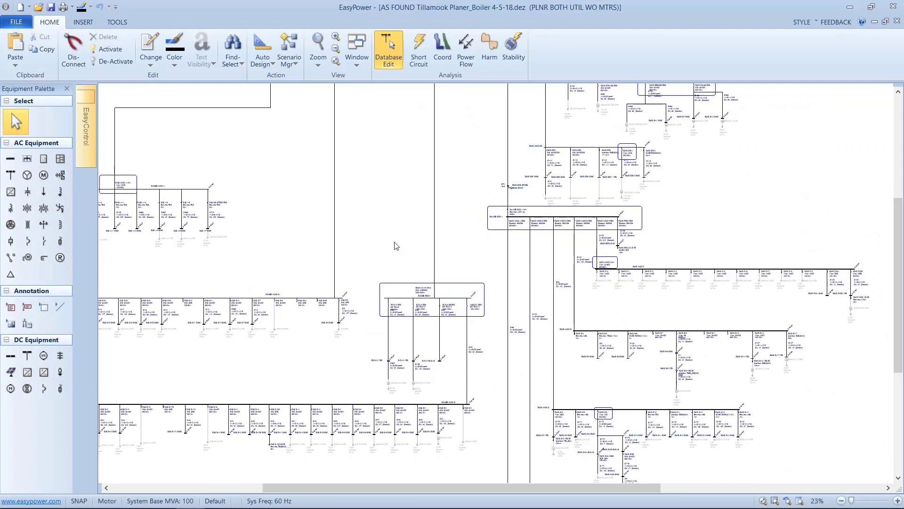
left_click_drag(363, 226, 400, 283)
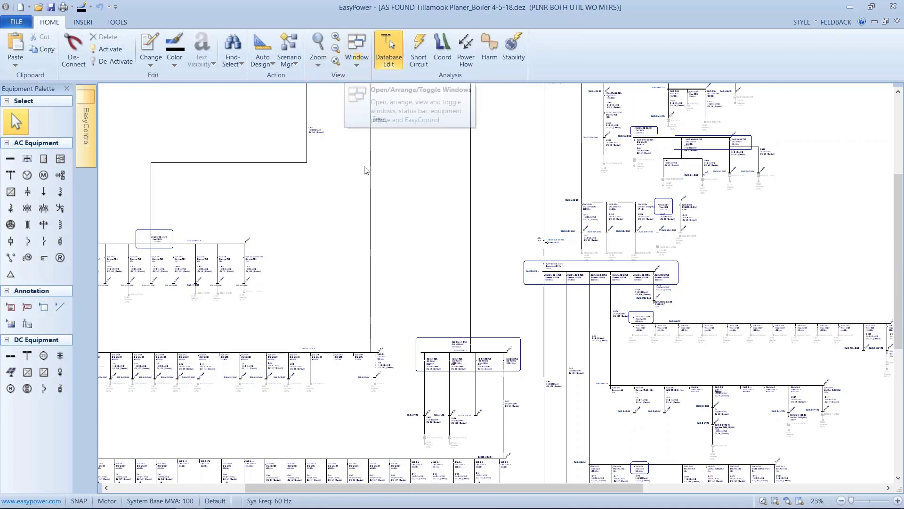
- Switch to the Oneline1 base case window and check which Scenario Manager commands are available
left_click(360, 64)
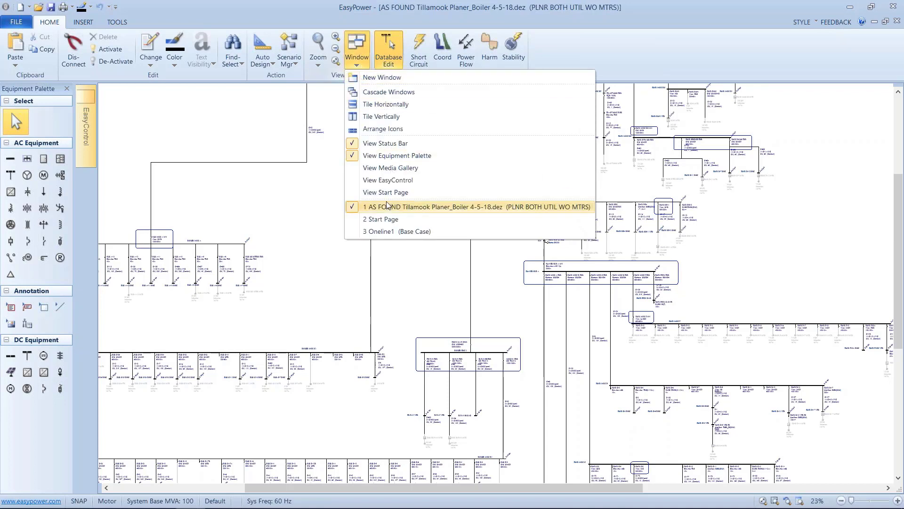
left_click(386, 229)
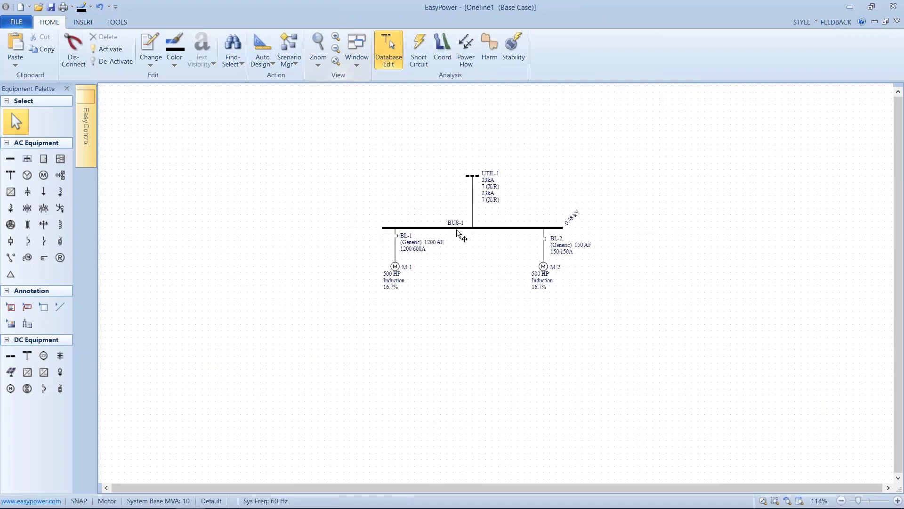
mouse_move(456, 228)
left_click(299, 65)
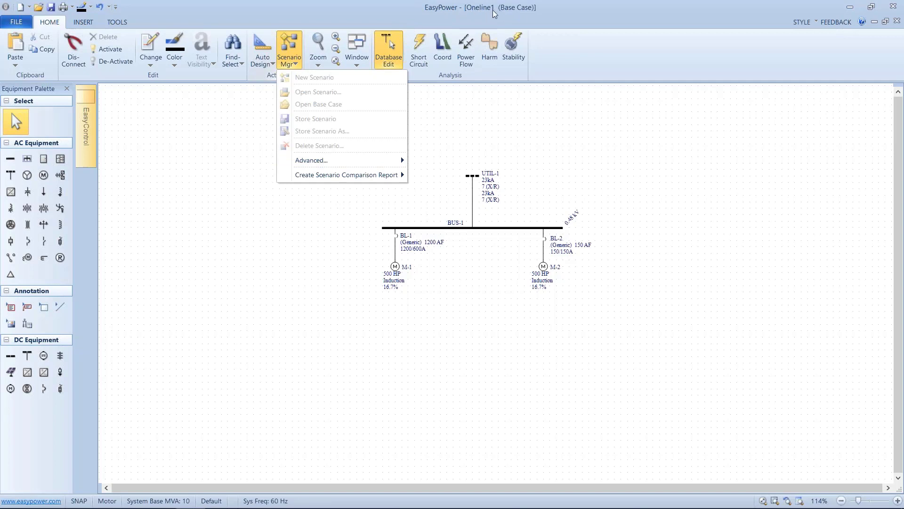
left_click(215, 114)
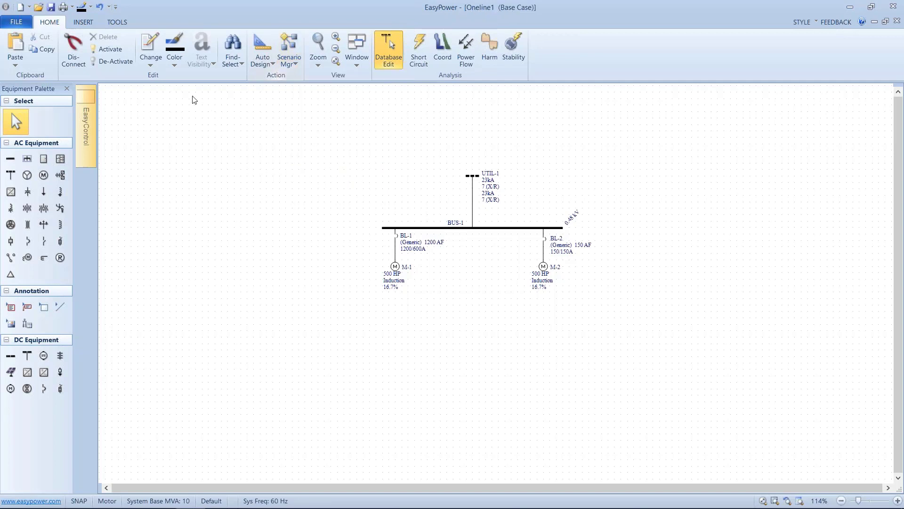
- Save the one-line as aa Scenario Report.dez in the scenario webinar folder, replacing the existing file
left_click(17, 21)
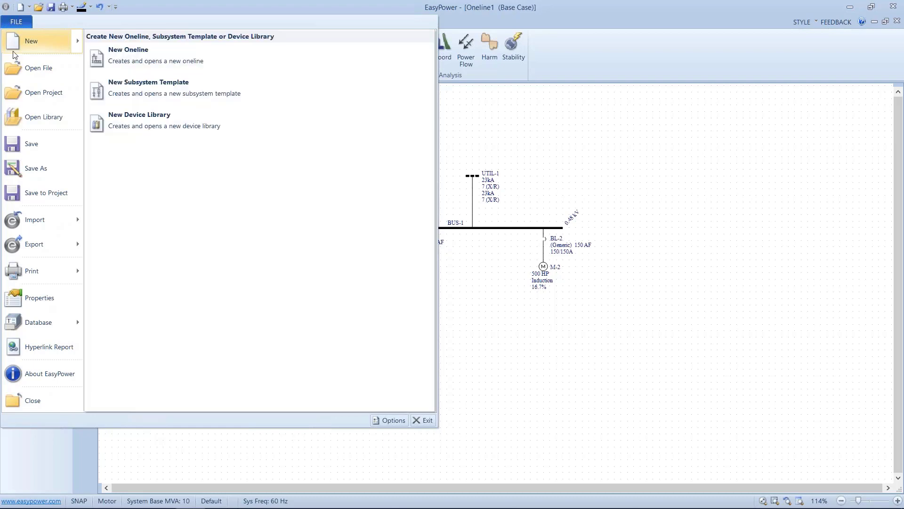
left_click(20, 170)
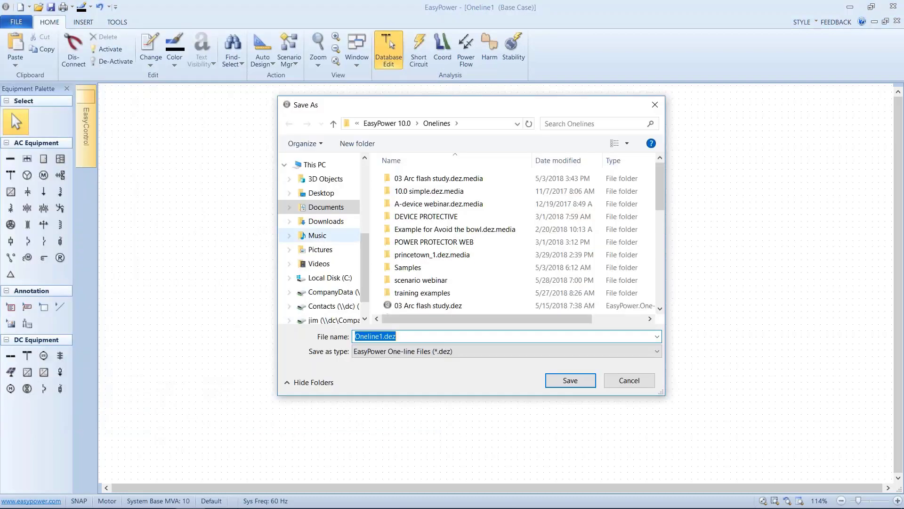
double_click(392, 281)
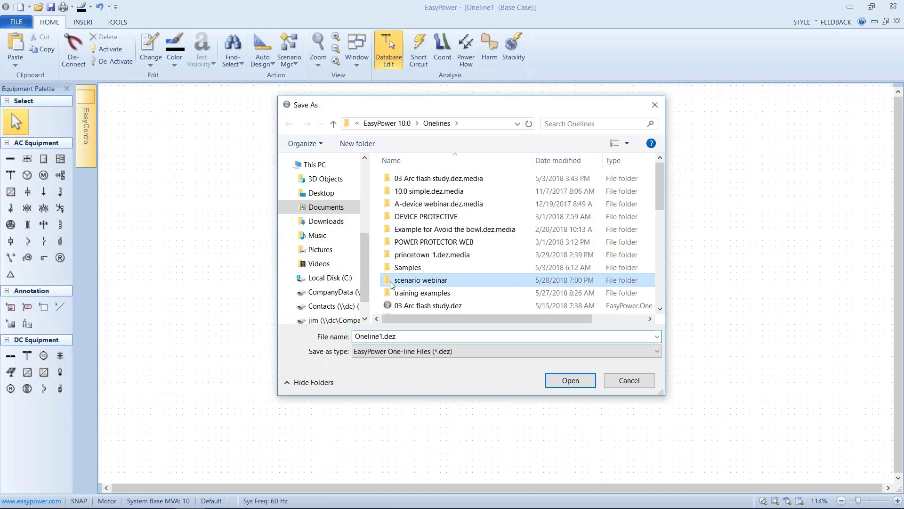
left_click(391, 179)
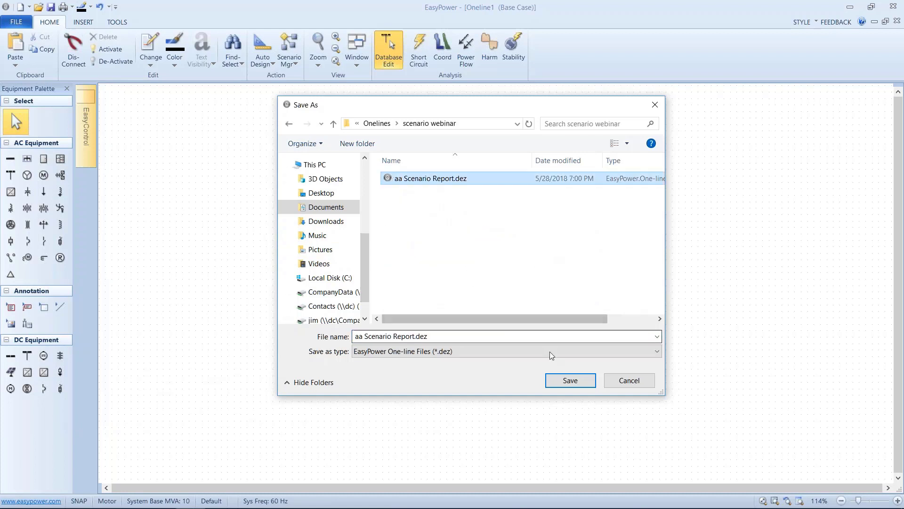
left_click(567, 381)
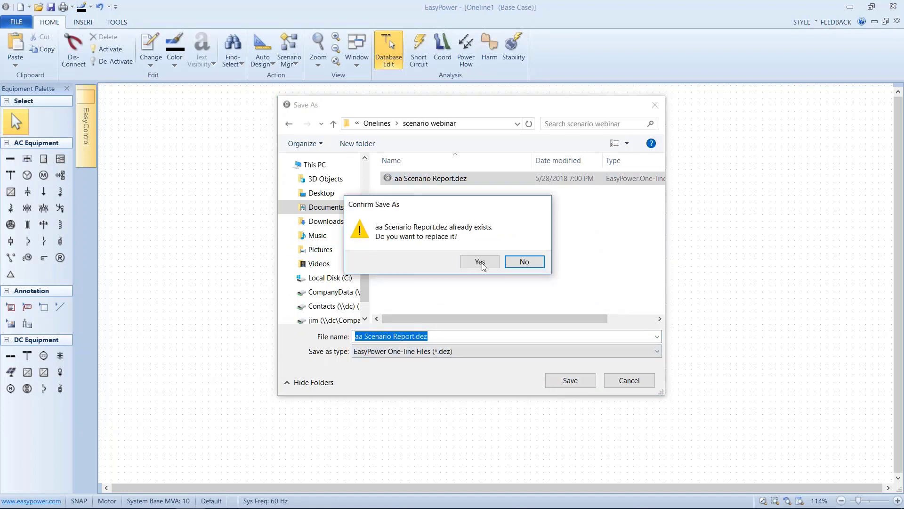
left_click(481, 263)
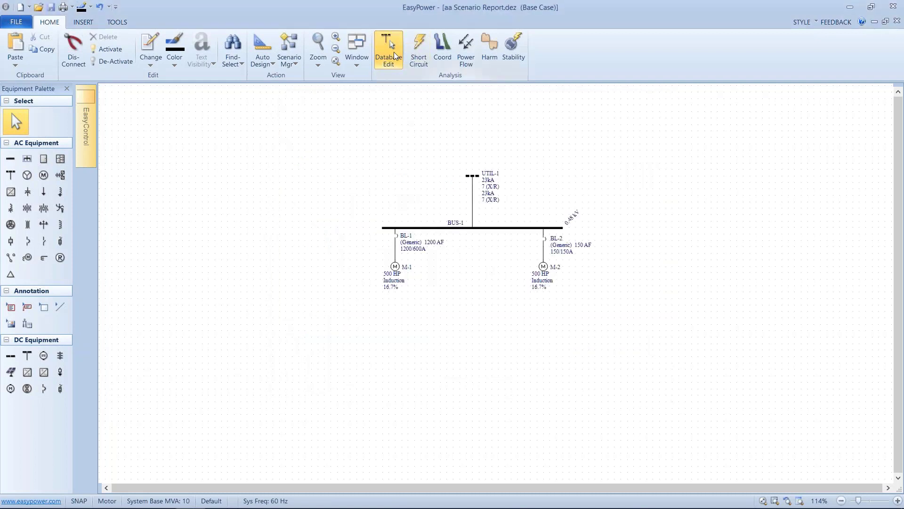
- Fit the saved one-line to the view and show its Scenario Manager commands
left_click(334, 63)
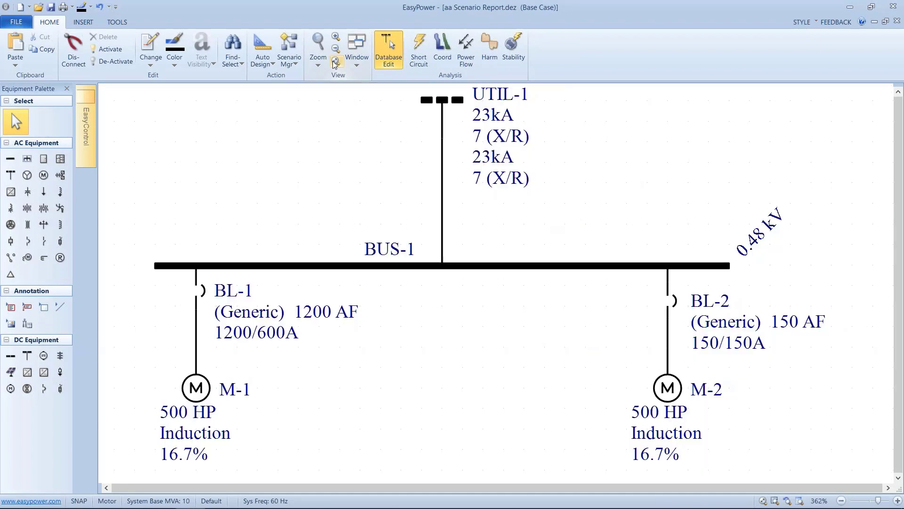
left_click(292, 64)
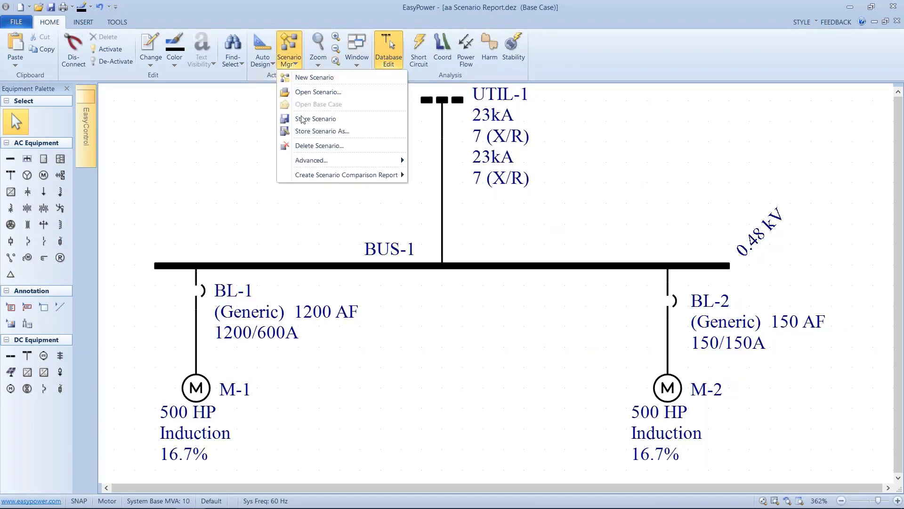
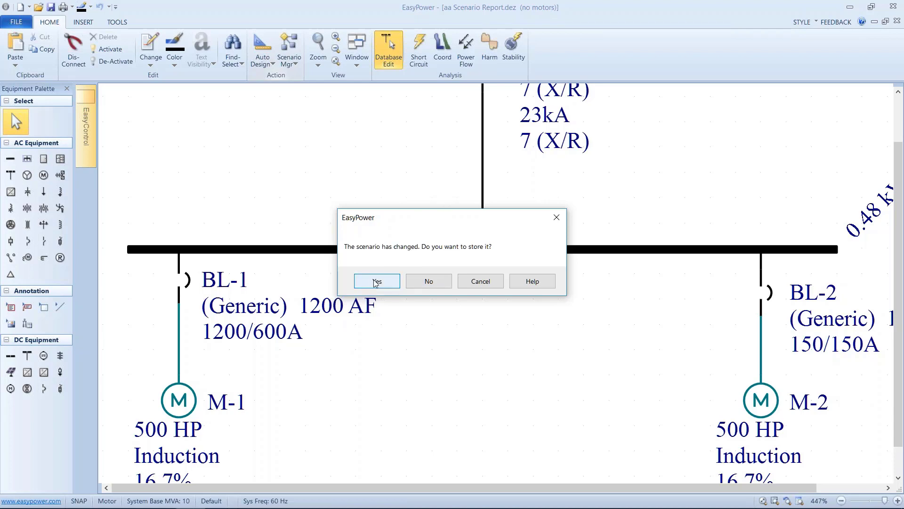
- Return to the base case without storing the changes to the "no motors" scenario
left_click(430, 282)
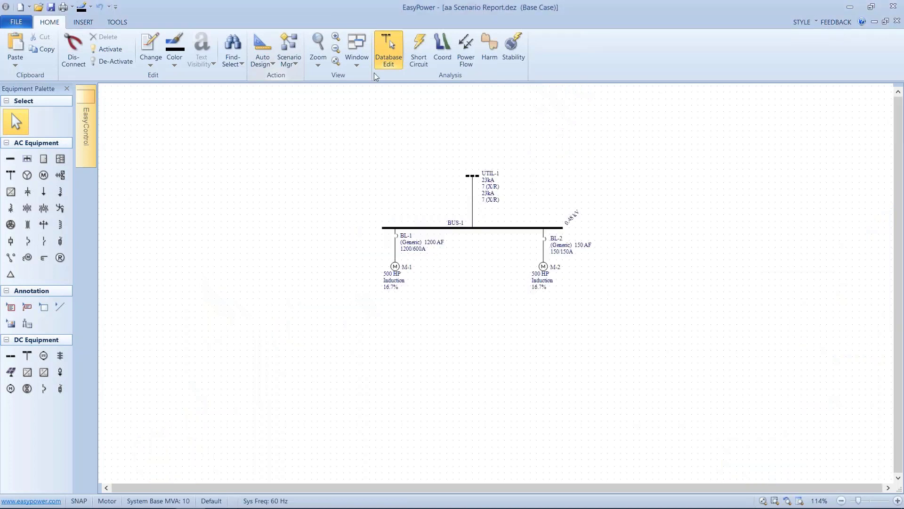
- Open the "no motors" scenario to review its equipment, and return to the base case
left_click(297, 63)
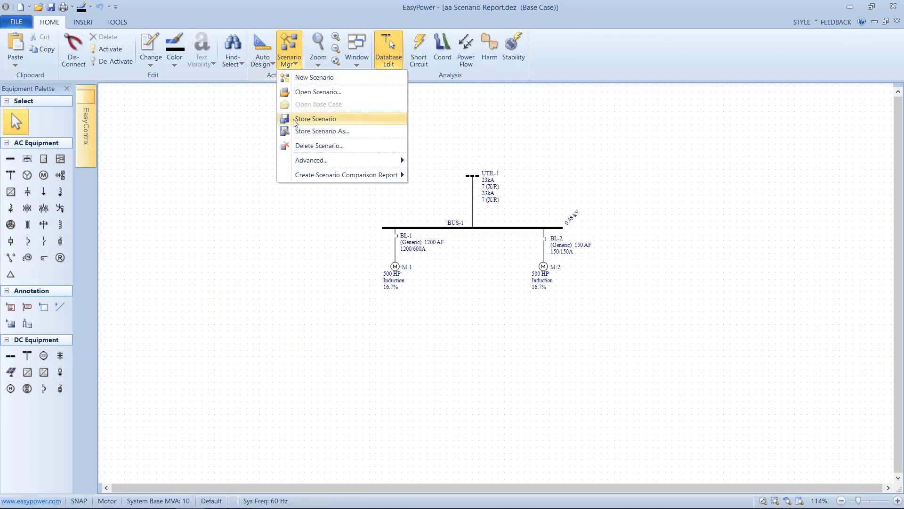
left_click(296, 94)
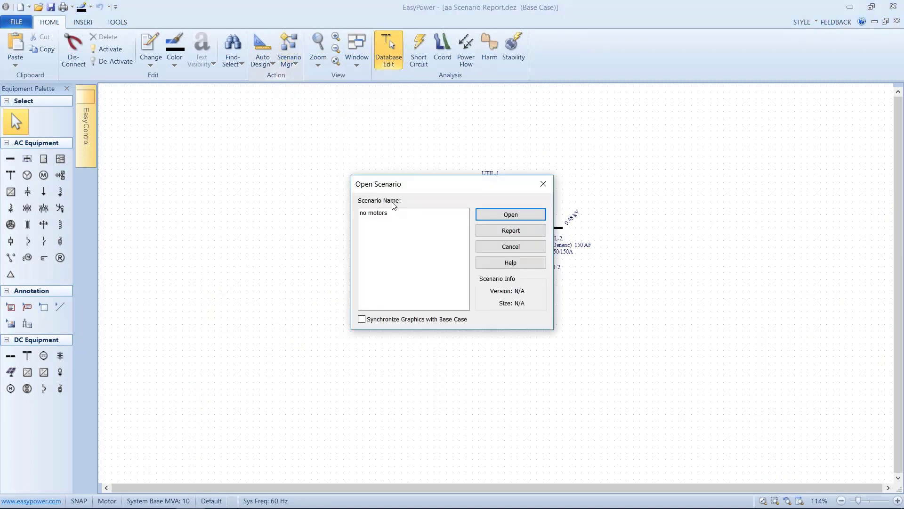
left_click(398, 213)
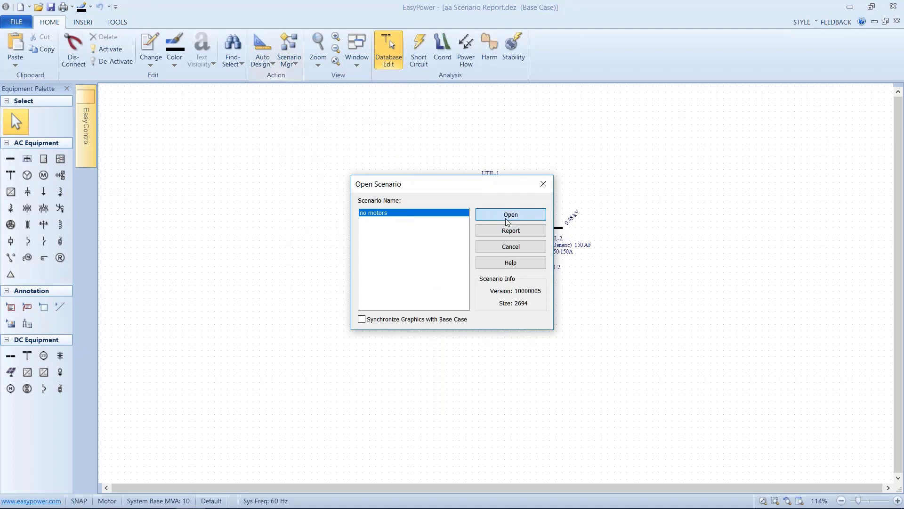
left_click(510, 215)
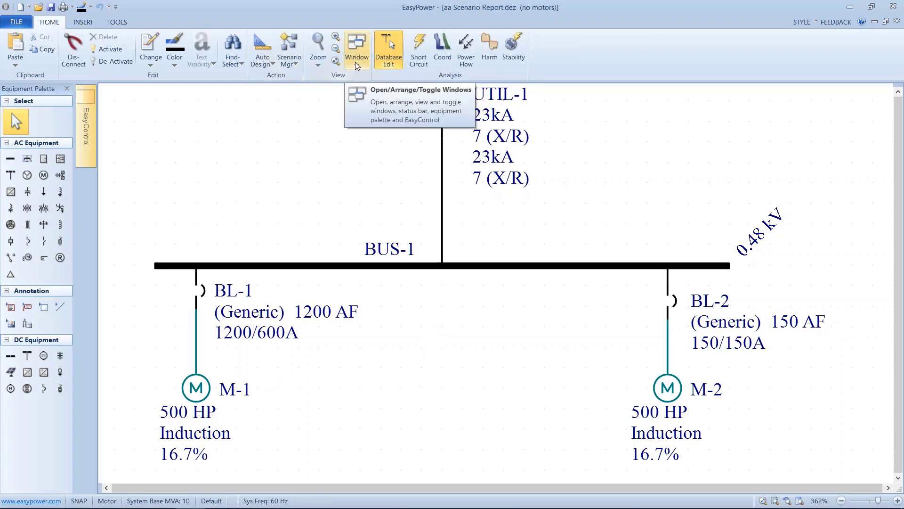
left_click(298, 66)
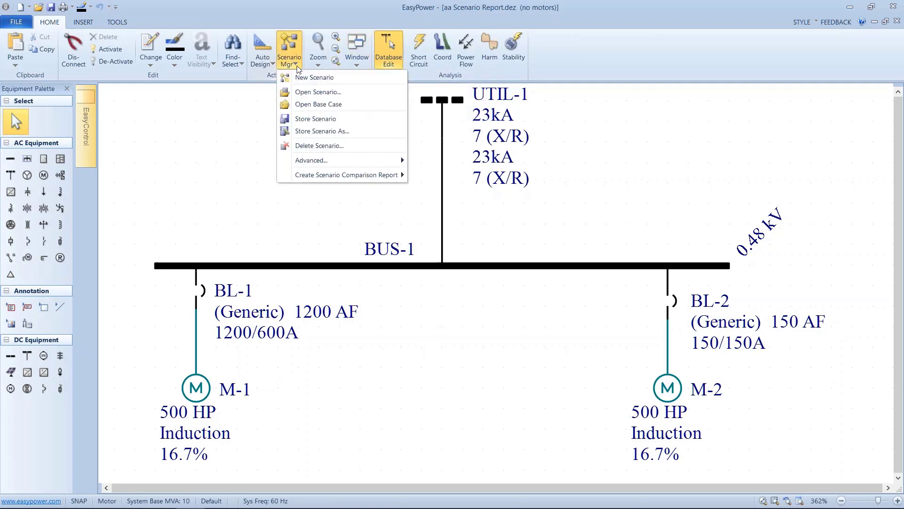
left_click(286, 105)
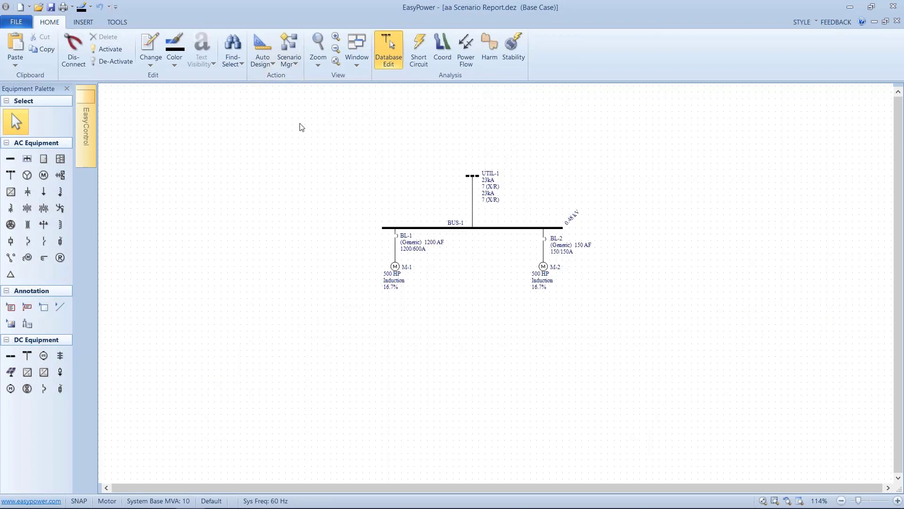
- Set the status of breaker BL-2, which feeds motor M-2, to Open in the base case
right_click(268, 141)
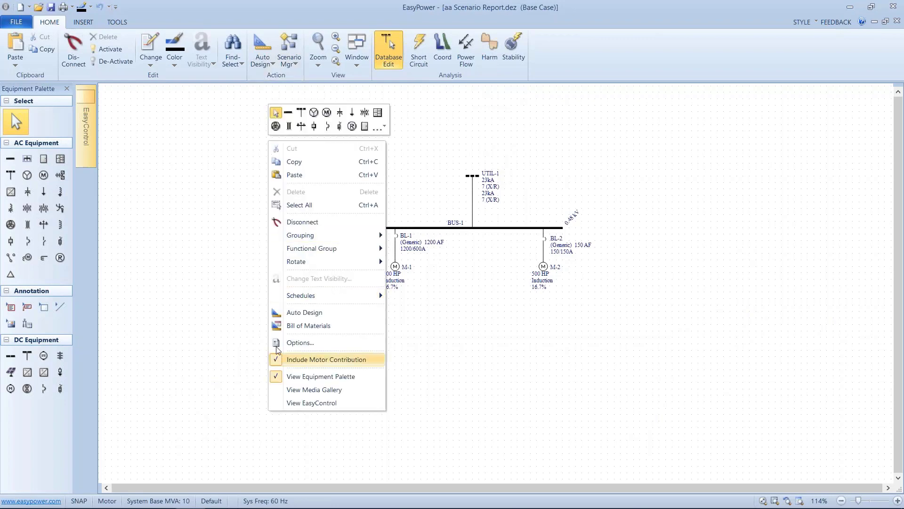
left_click(221, 202)
scroll(551, 294, "up", 3)
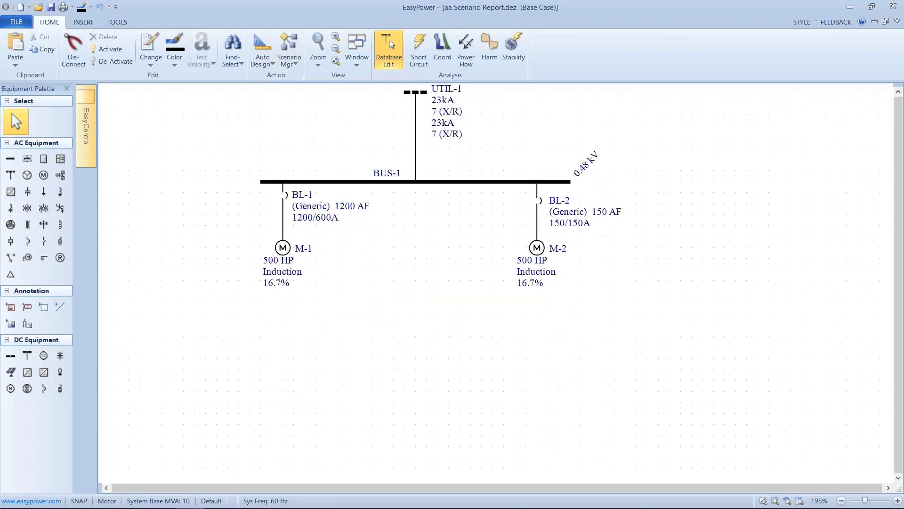
scroll(539, 203, "up", 2)
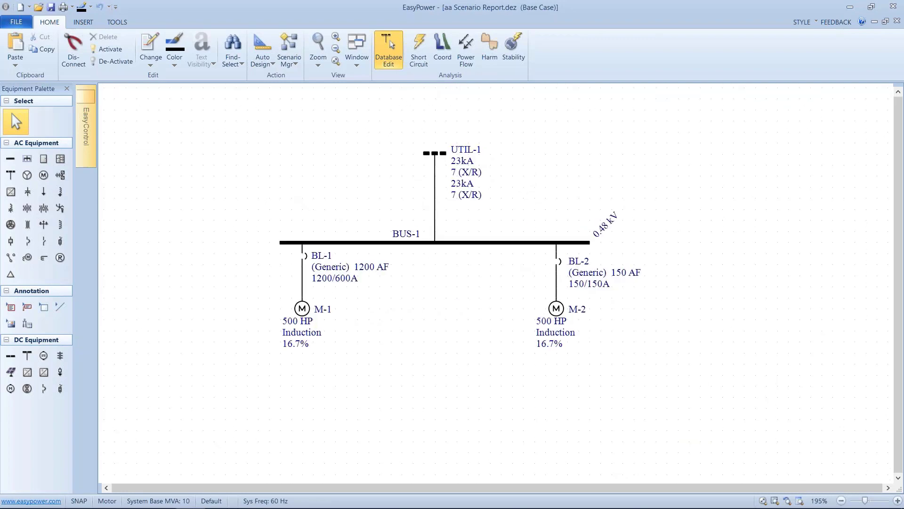
left_click(558, 257)
right_click(558, 257)
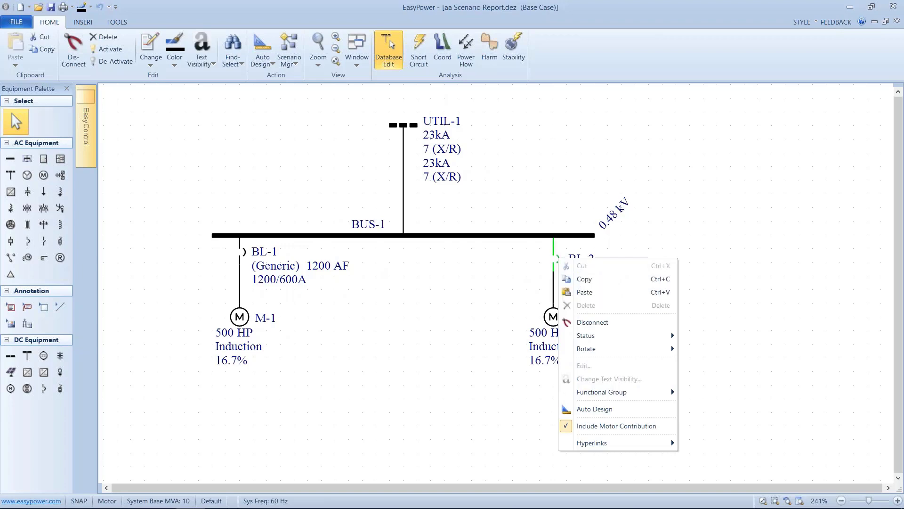
double_click(558, 257)
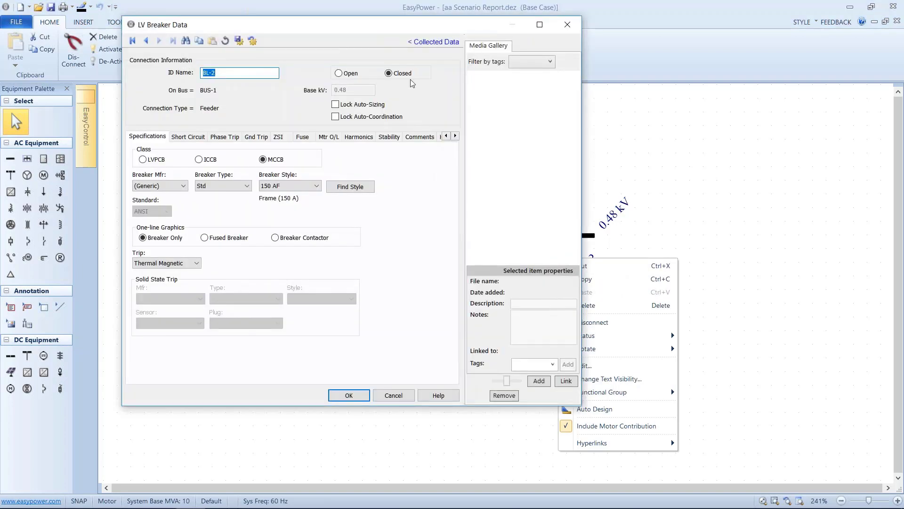
left_click(338, 75)
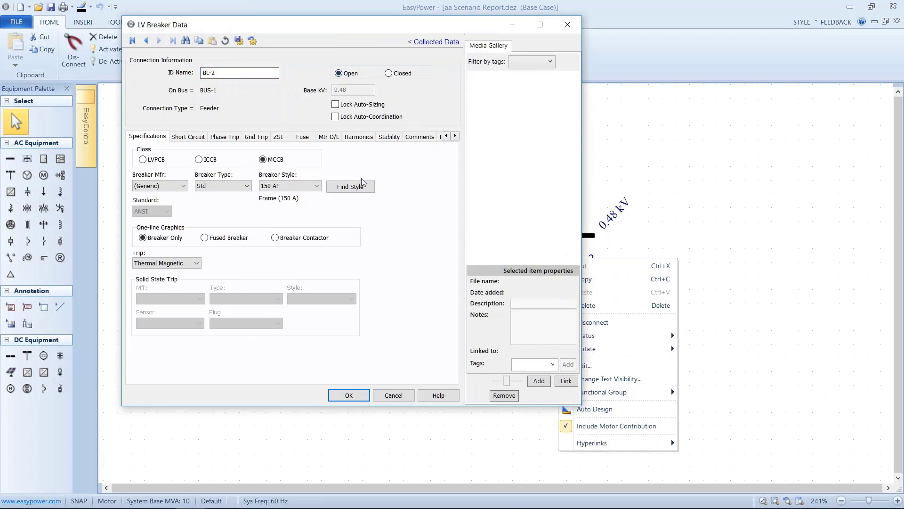
left_click(355, 396)
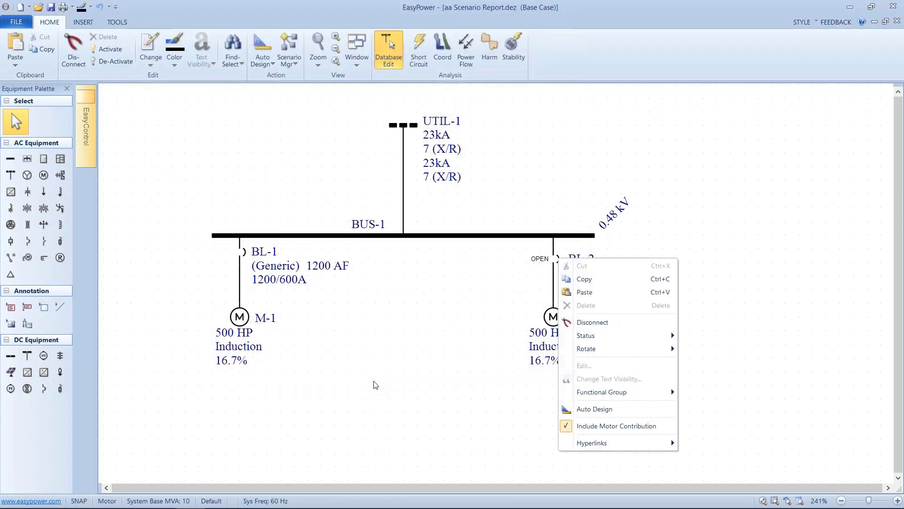
left_click(613, 194)
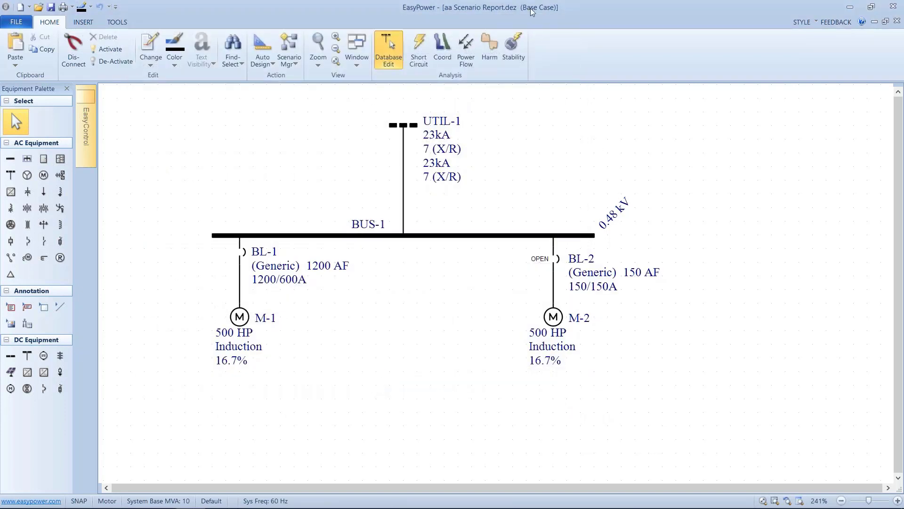
- Store the modified one-line as a scenario named "one motor"
left_click(295, 64)
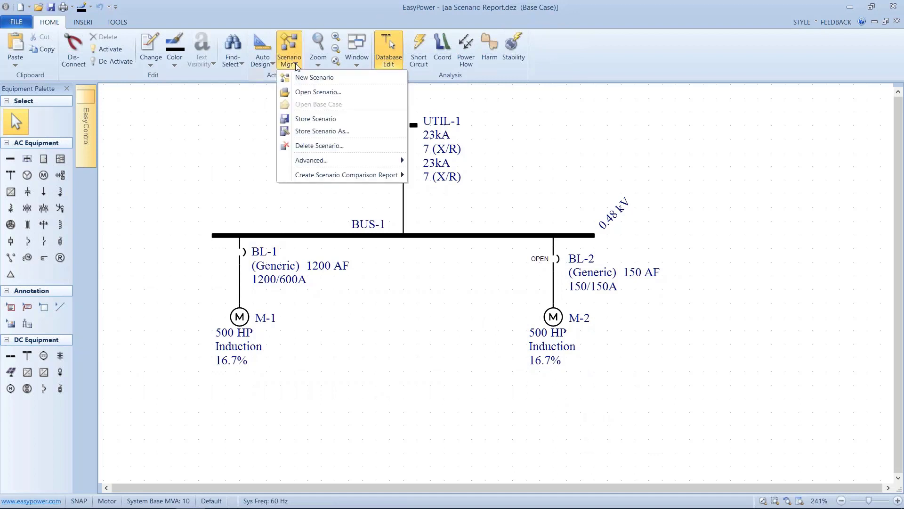
left_click(304, 132)
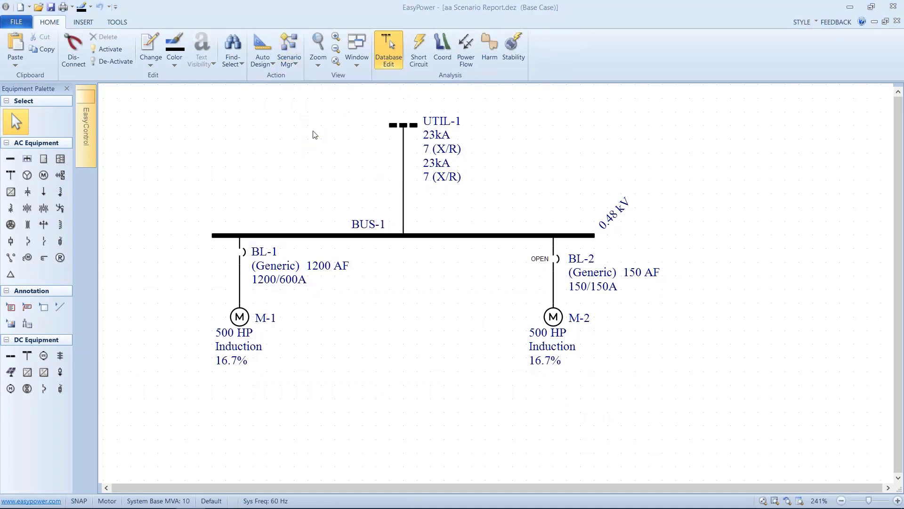
type("one motor")
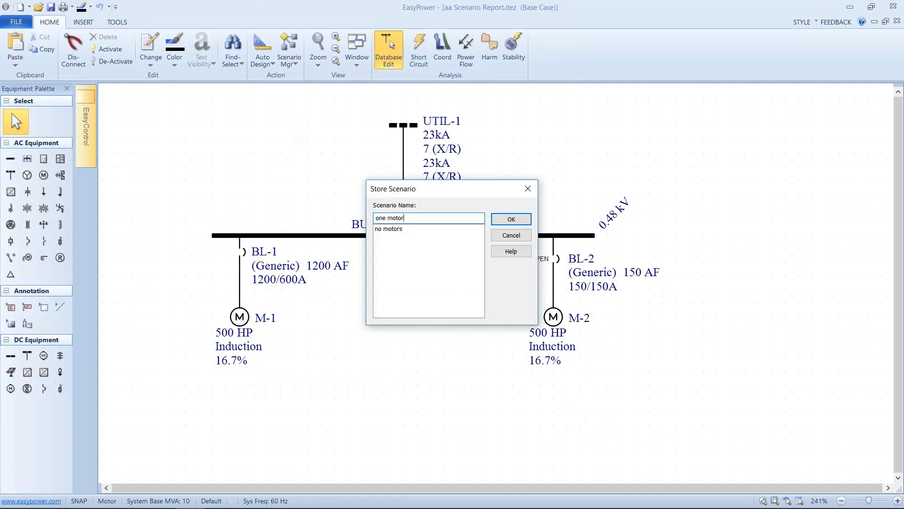
left_click(503, 220)
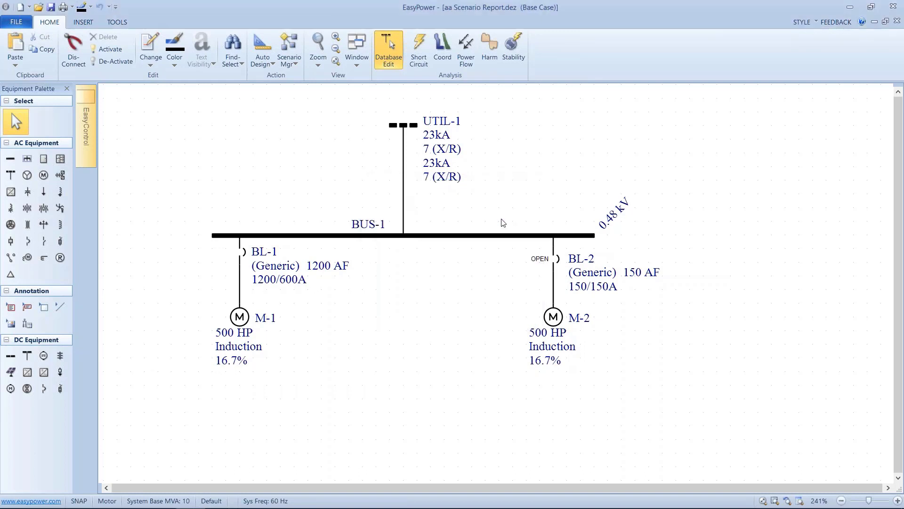
- Color the open breaker BL-2 red in the "one motor" scenario
left_click_drag(509, 216, 556, 239)
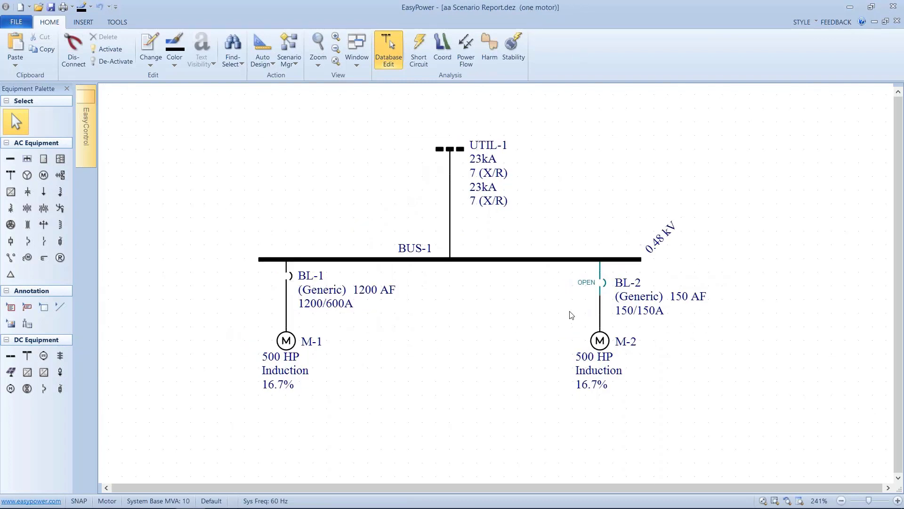
scroll(606, 303, "up", 2)
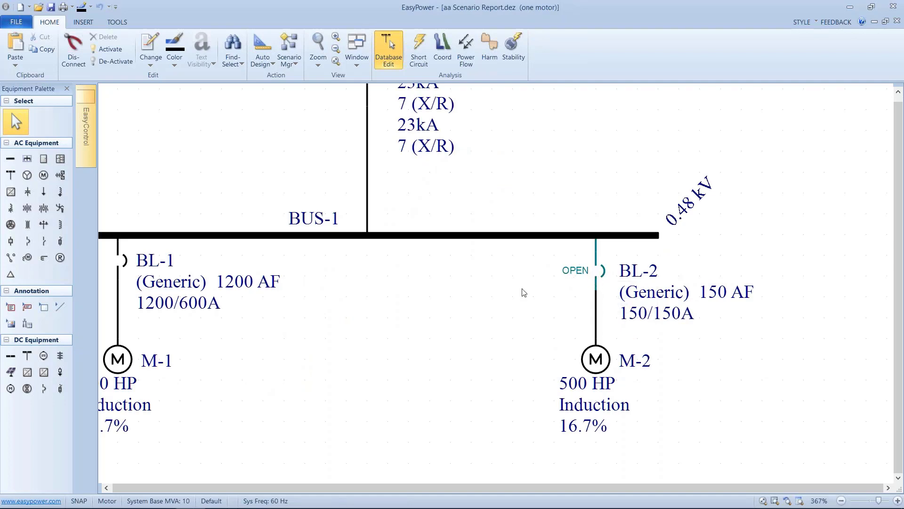
scroll(503, 300, "down", 1)
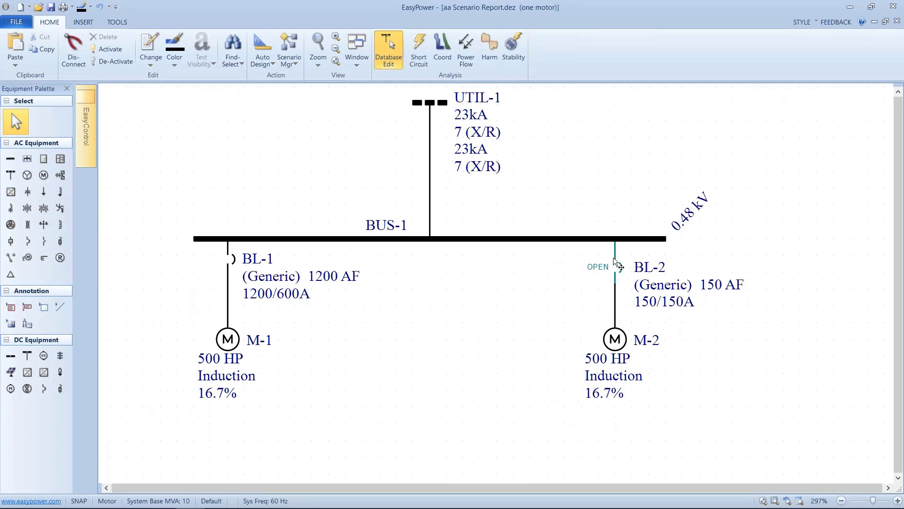
left_click(623, 270)
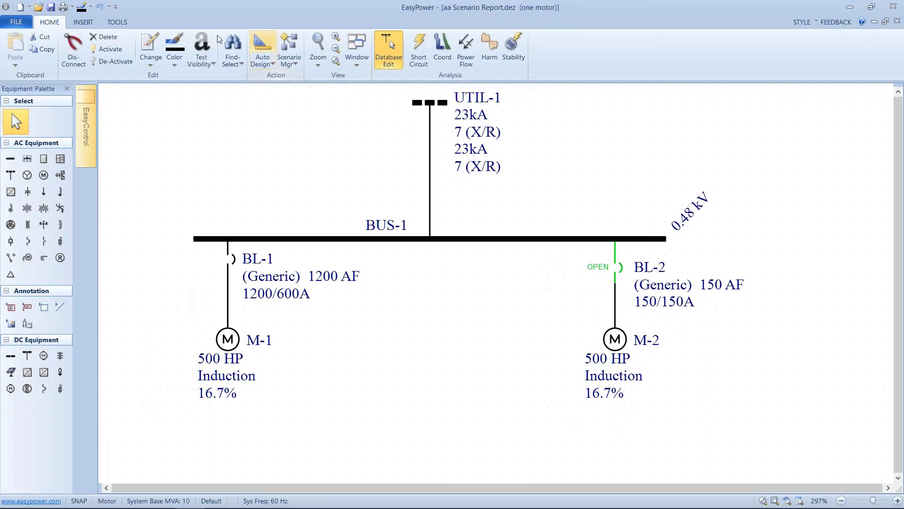
left_click(175, 63)
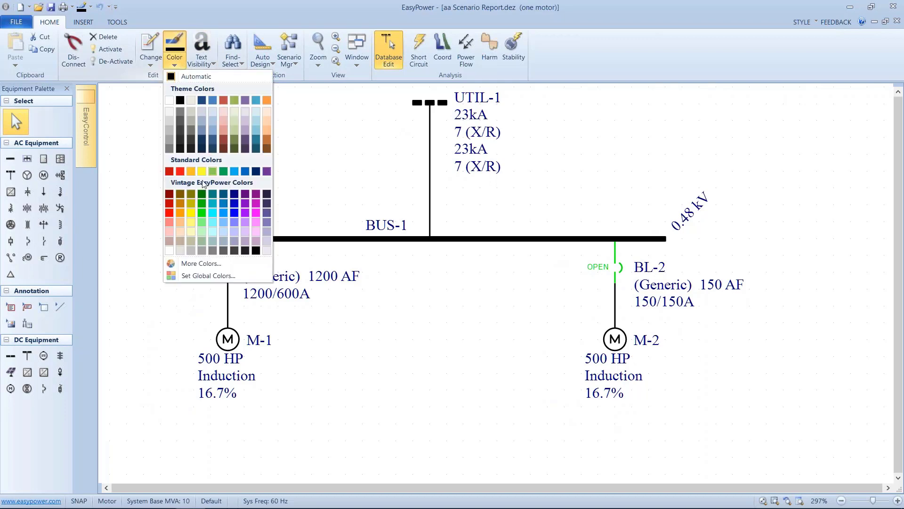
left_click(171, 203)
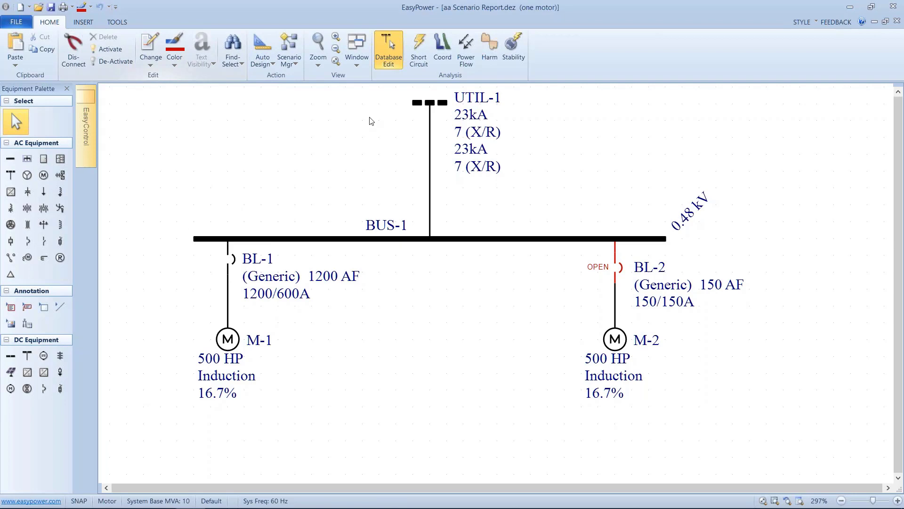
- Return to the base case, storing the changes to the "one motor" scenario
left_click(298, 64)
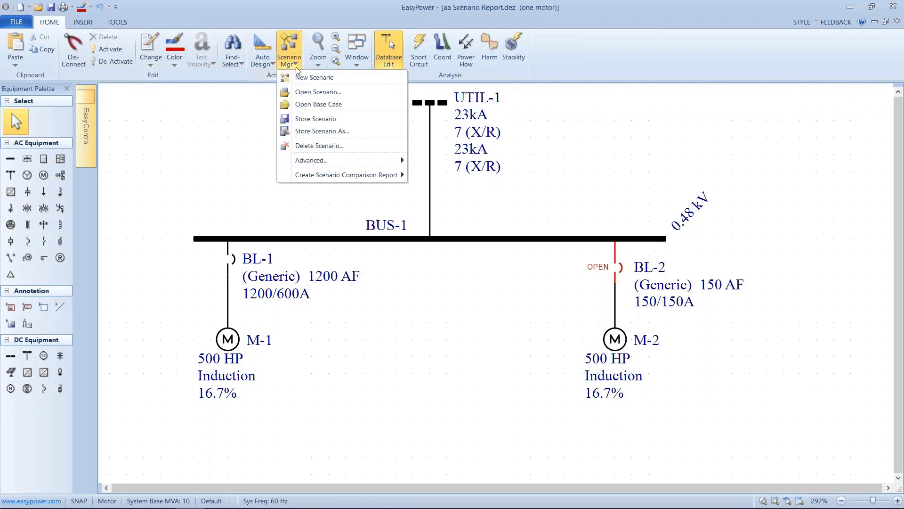
left_click(301, 104)
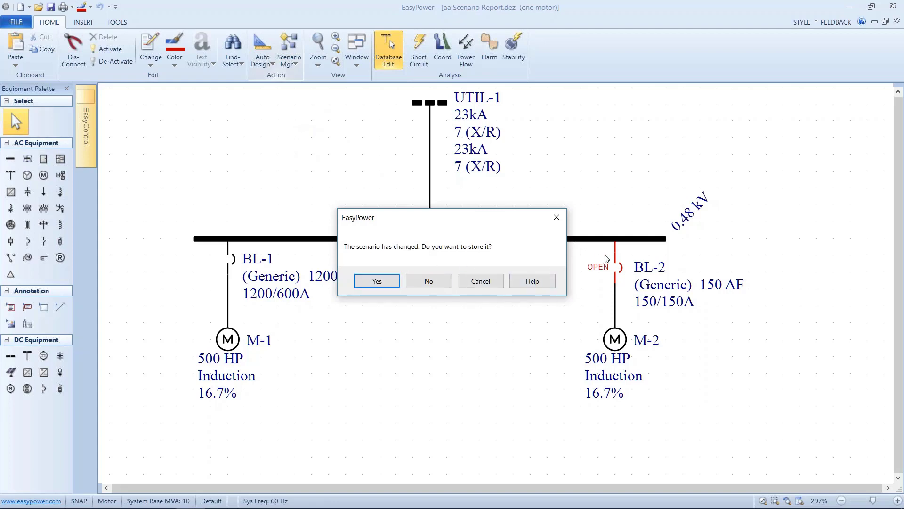
left_click(377, 281)
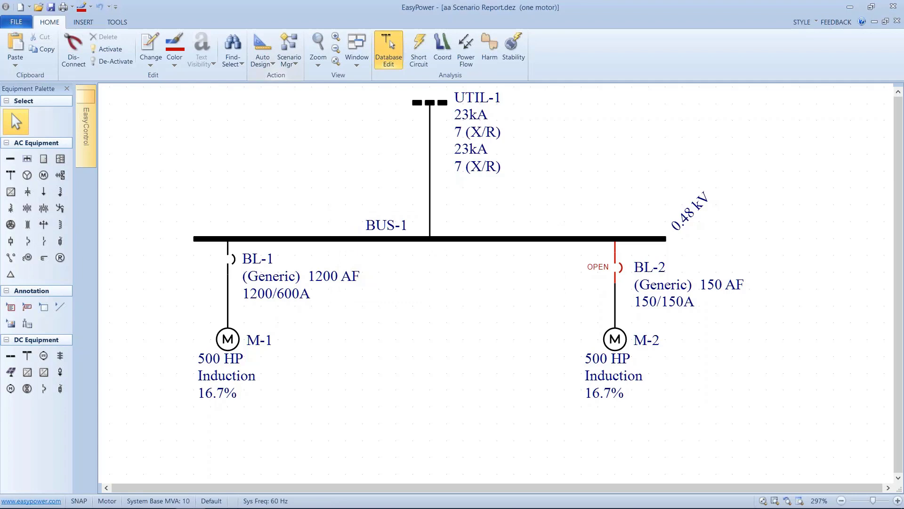
- Generate the report of changes in the "one motor" scenario, and close it after reviewing the modified equipment
left_click(292, 63)
left_click(298, 92)
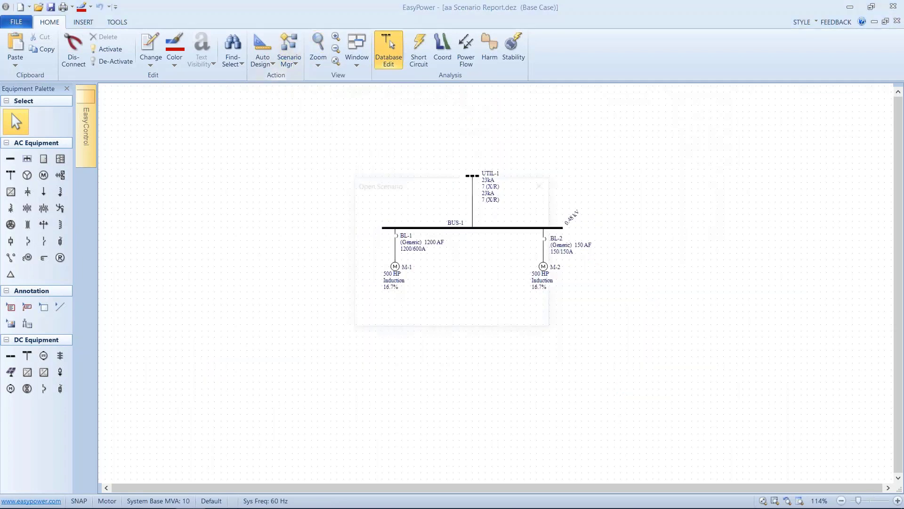
left_click(376, 221)
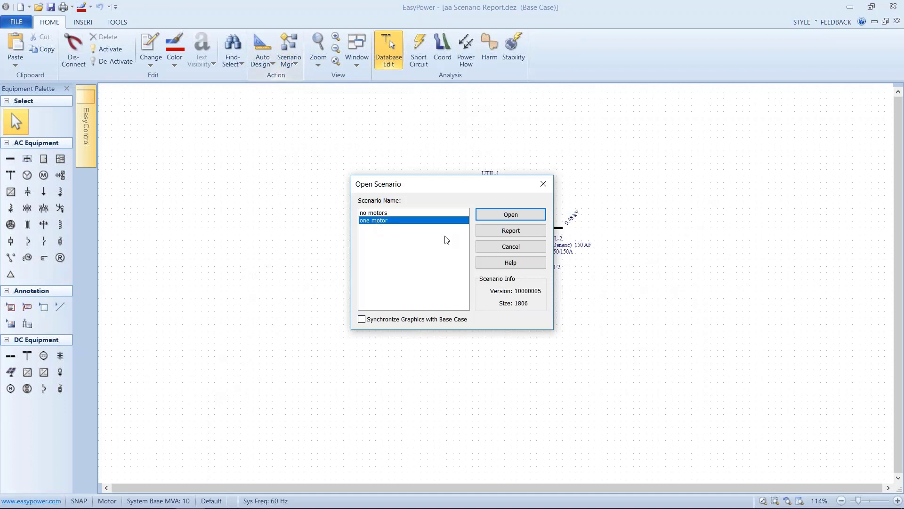
left_click(510, 230)
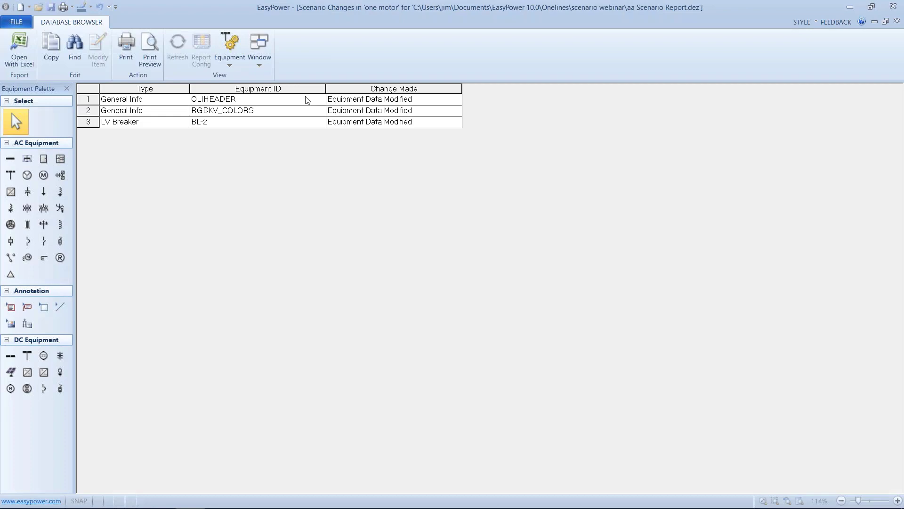
left_click(16, 22)
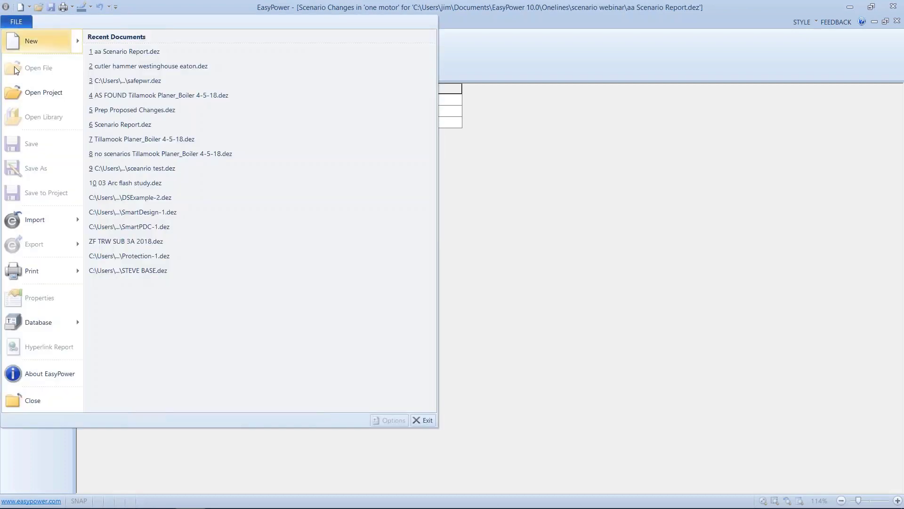
left_click(30, 398)
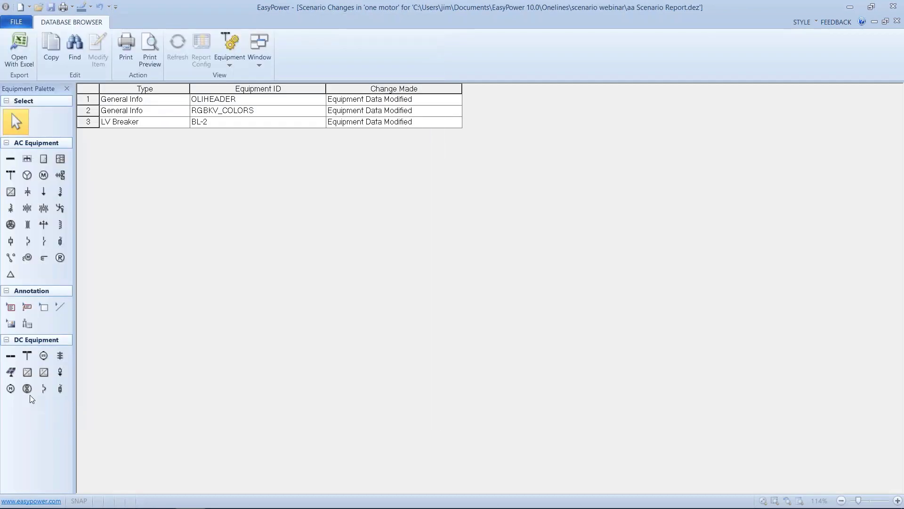
- Create an Equipment Duty scenario comparison report with the Worst Case comparison view for all scenarios, discarding the unsaved one-line changes
scroll(434, 204, "up", 3)
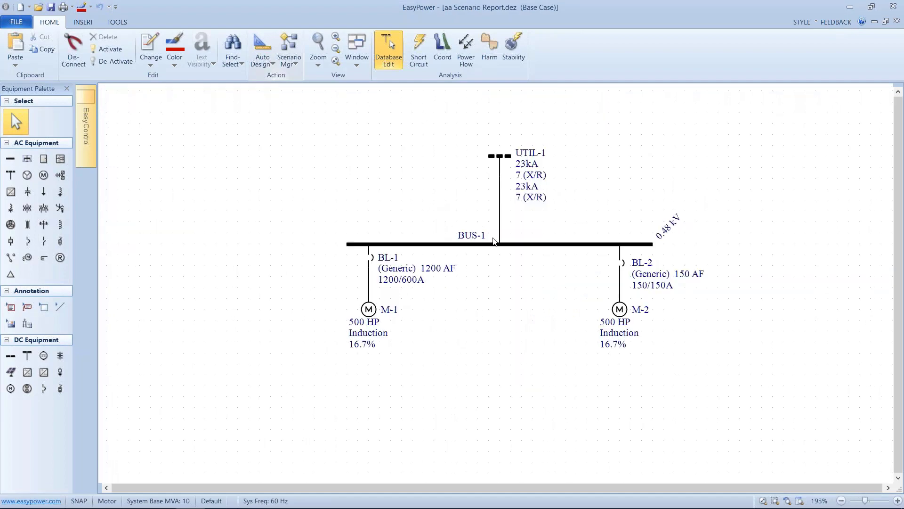
scroll(539, 270, "up", 1)
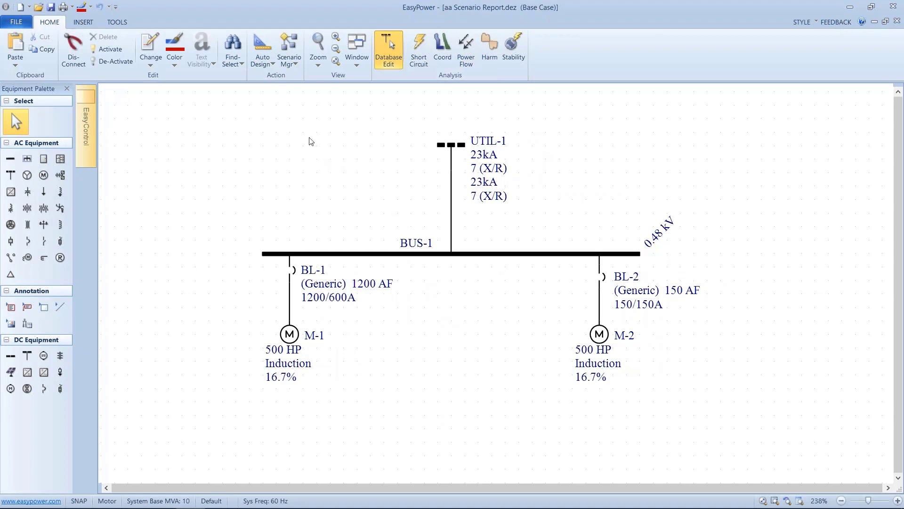
left_click(294, 63)
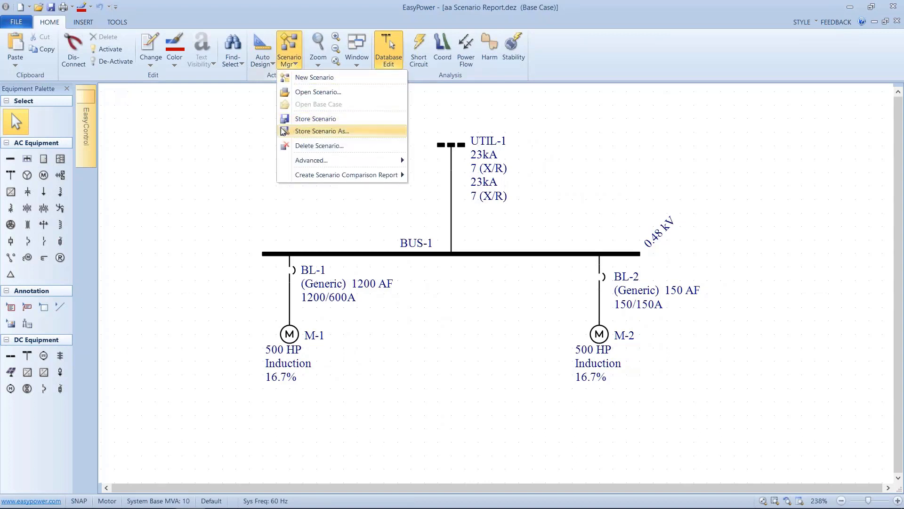
mouse_move(303, 174)
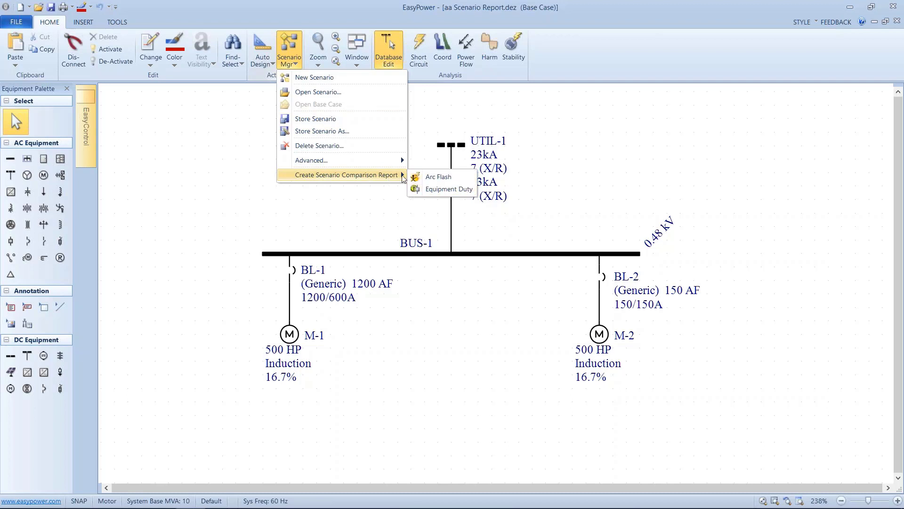
left_click(428, 189)
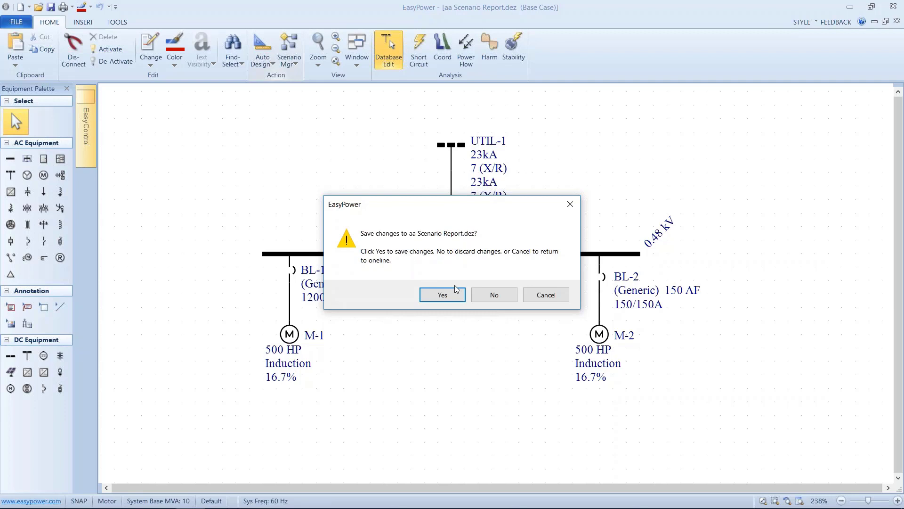
left_click(493, 299)
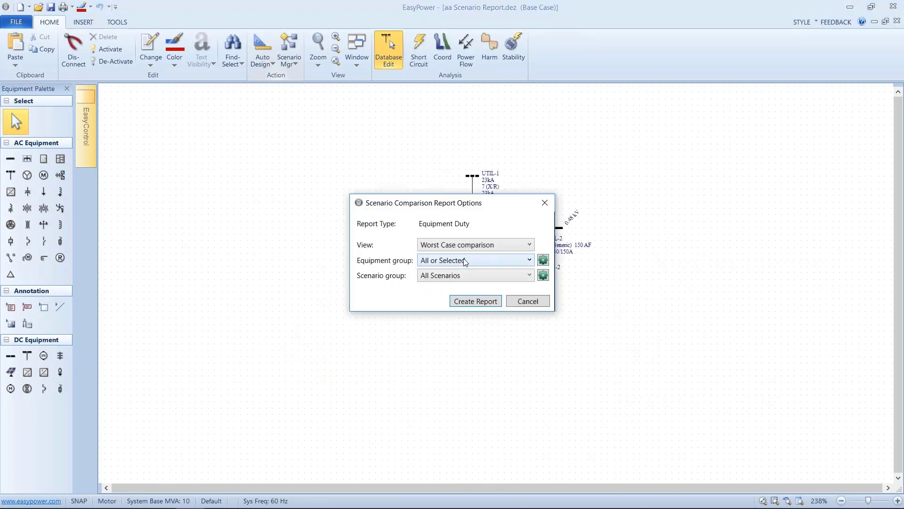
left_click(469, 301)
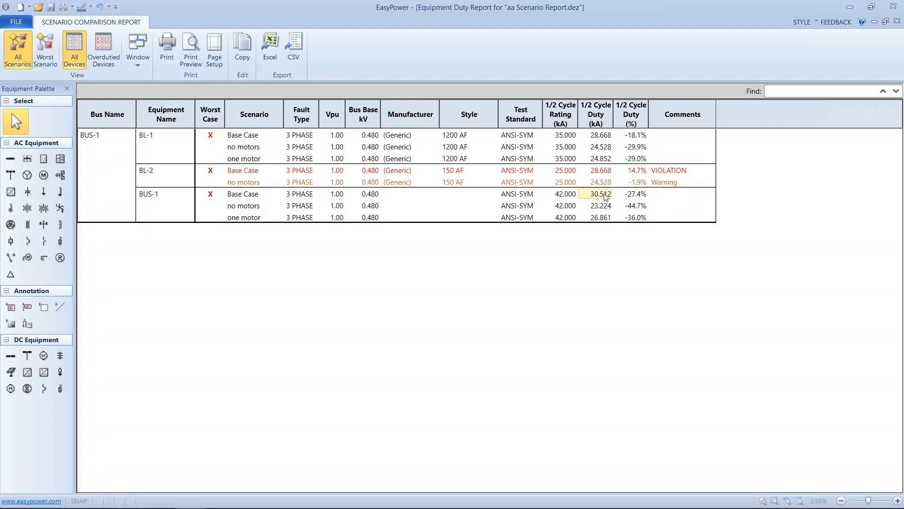
- Filter the equipment duty report to overdutied devices only, and close the report after reviewing it
left_click(106, 45)
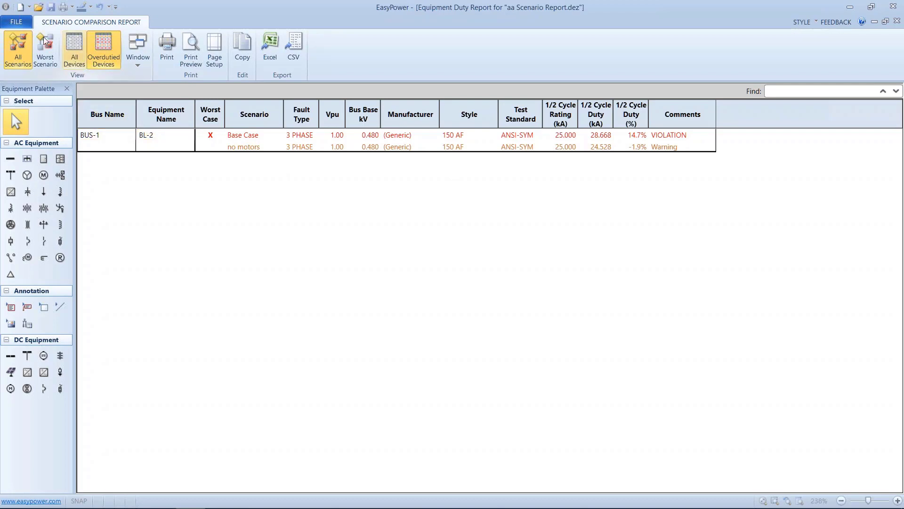
left_click(20, 24)
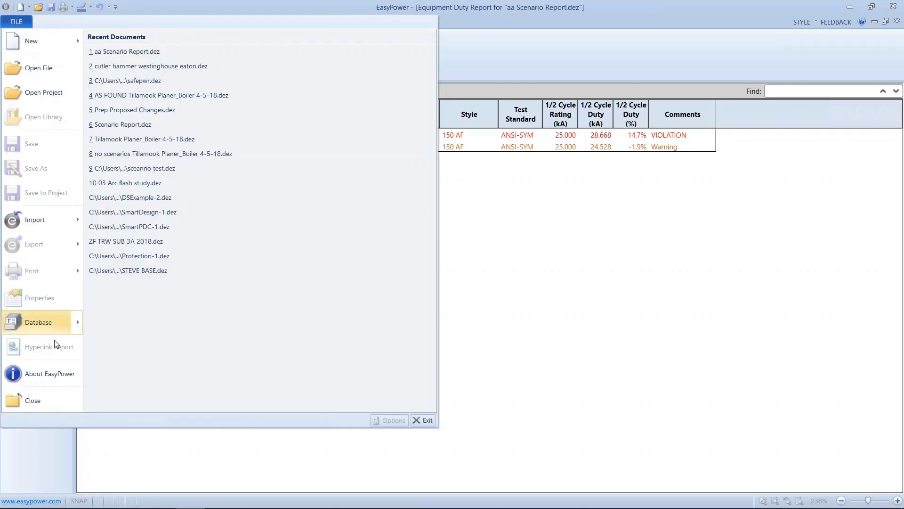
left_click(28, 397)
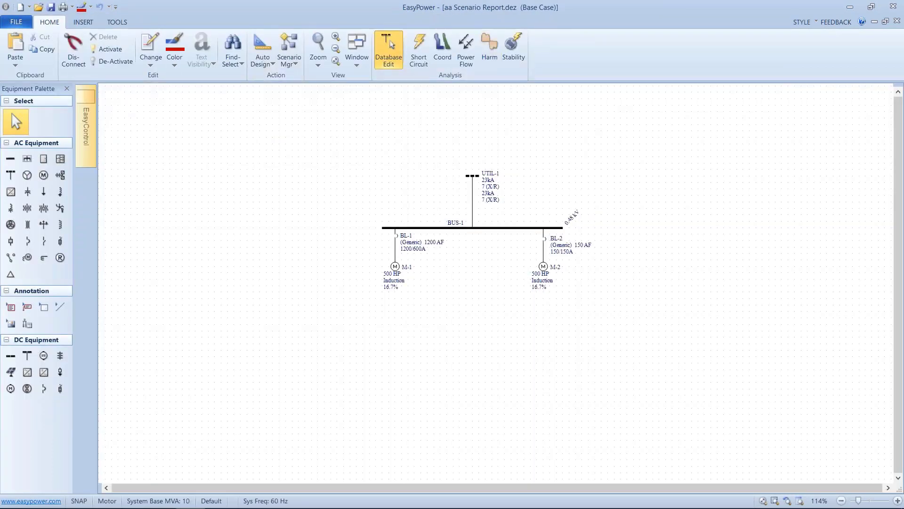
- Replace breaker BL-2 in the base case with a fused switch on the feeder between BUS-1 and motor M-2
scroll(525, 245, "up", 3)
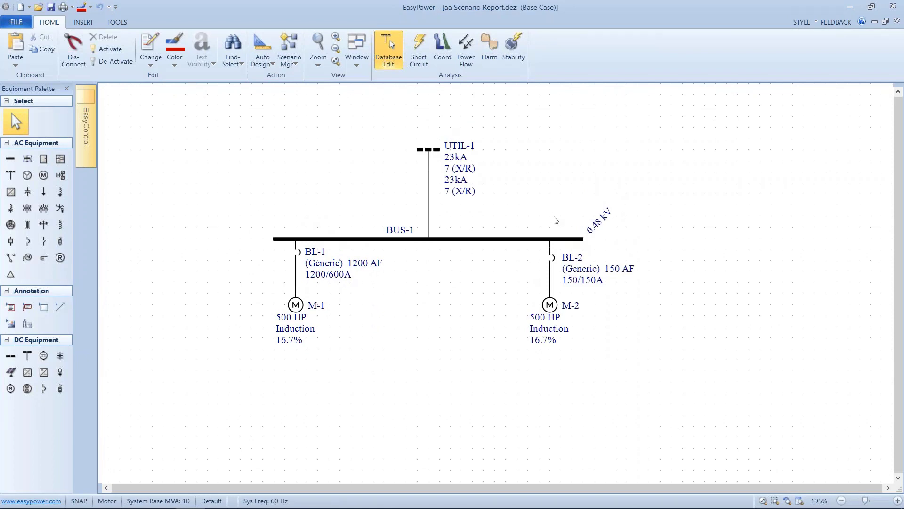
scroll(550, 236, "up", 2)
left_click(549, 265)
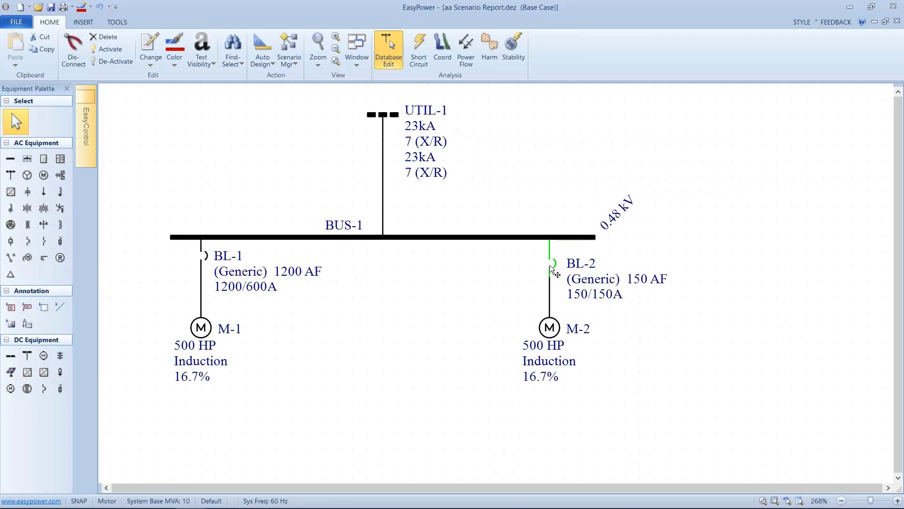
left_click_drag(494, 269, 545, 269)
left_click(111, 36)
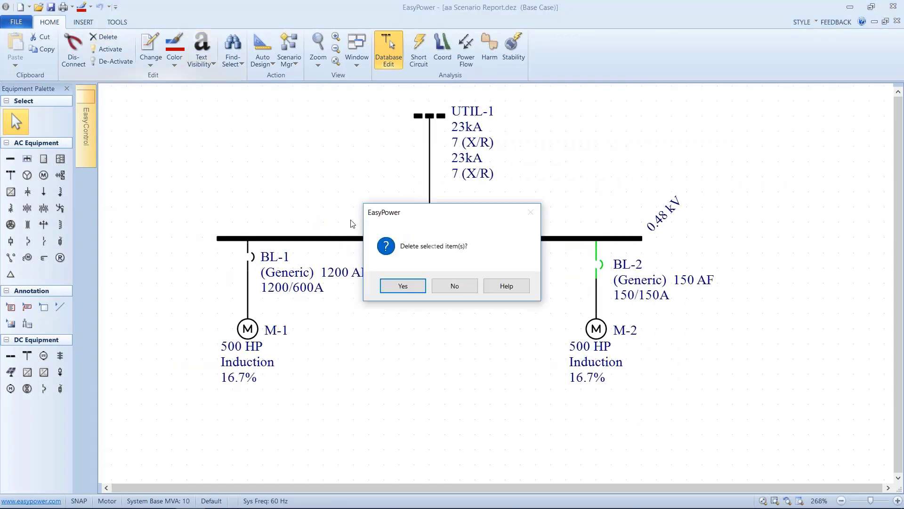
left_click(405, 283)
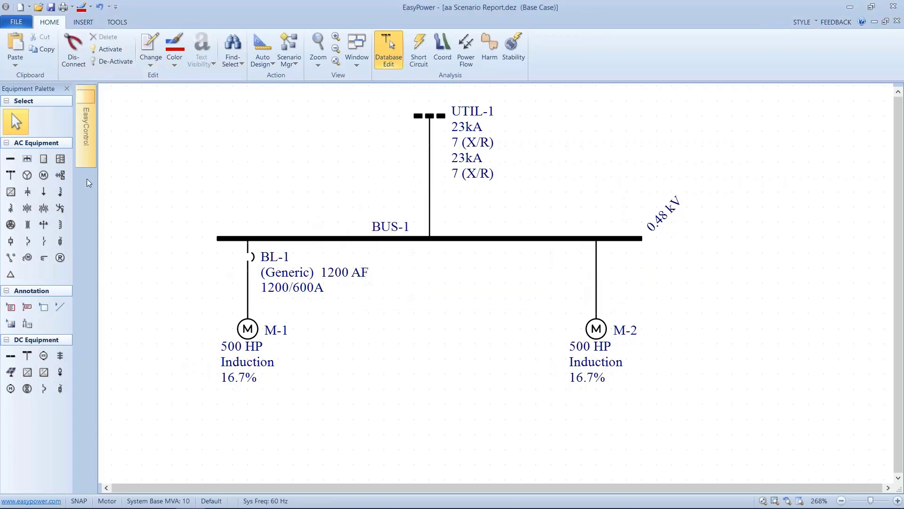
left_click(60, 242)
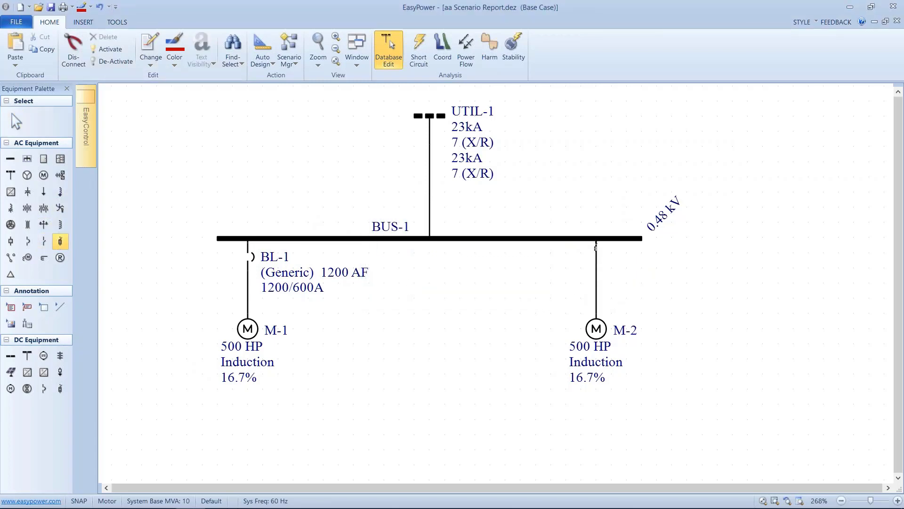
left_click(595, 246)
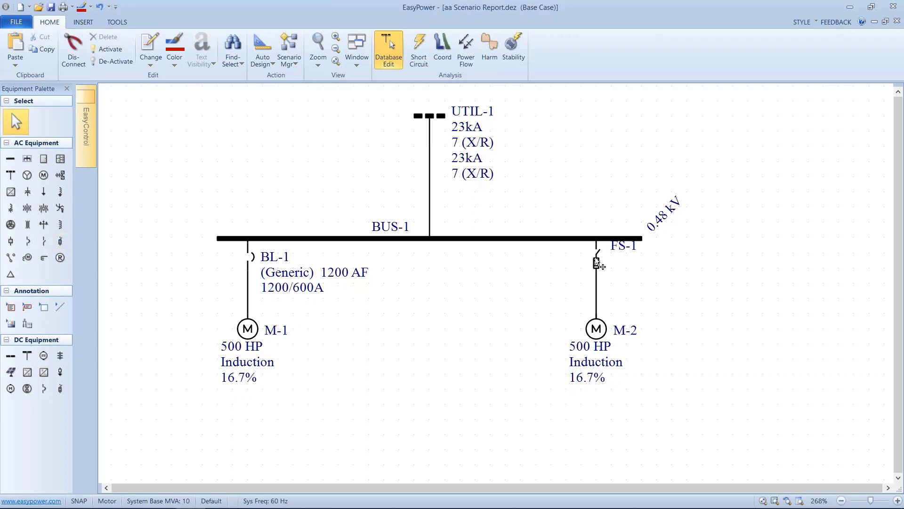
- Specify the fused switch FS-1 as manufacturer (Generic), style Class L, size 601A
double_click(595, 262)
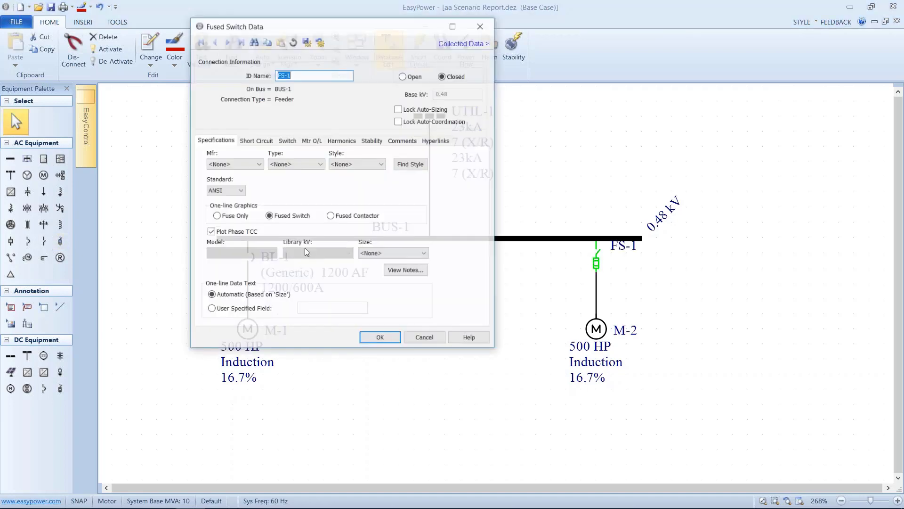
left_click(245, 164)
left_click(238, 183)
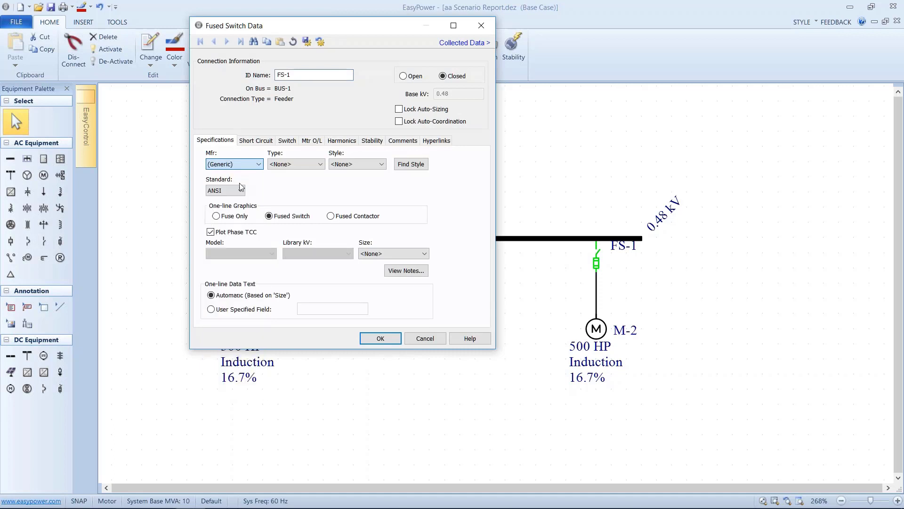
left_click(360, 164)
left_click(351, 207)
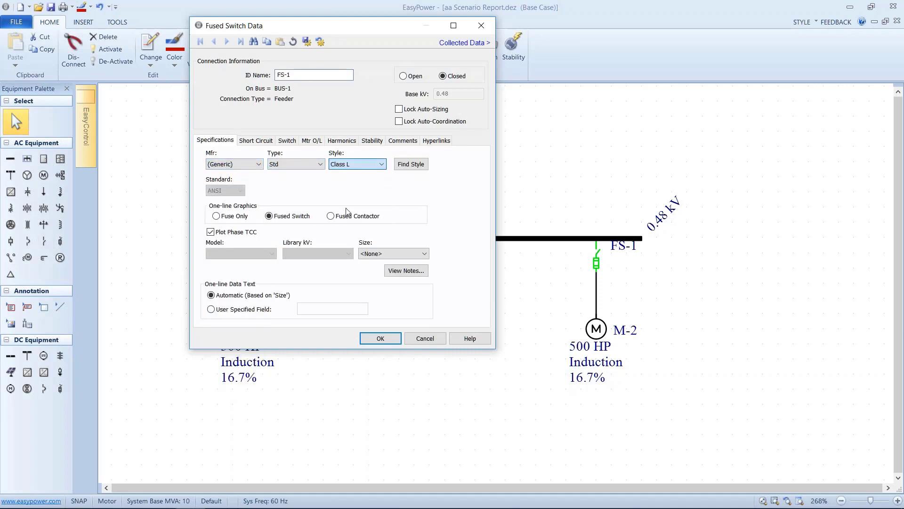
left_click(399, 254)
left_click(377, 286)
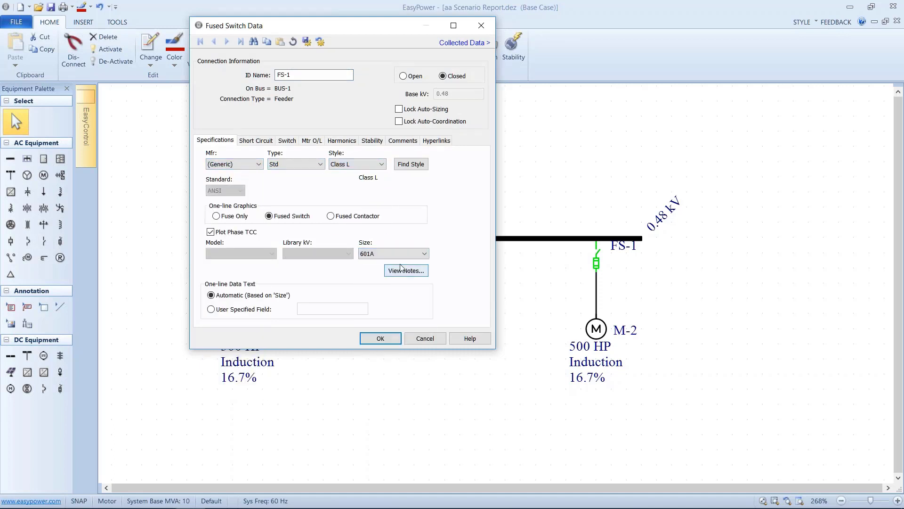
- Calculate the short circuit ratings of fused switch FS-1 and accept its data
left_click(256, 140)
left_click(401, 179)
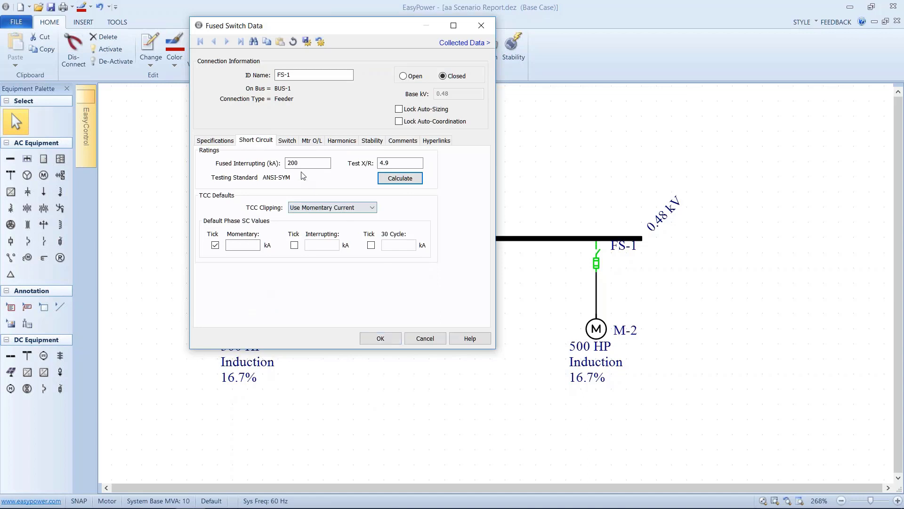
left_click(381, 338)
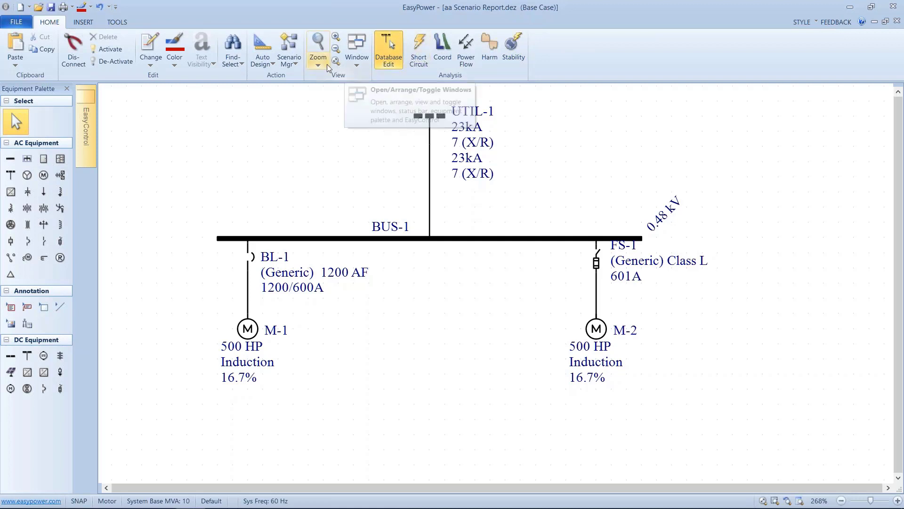
- Create another Equipment Duty worst-case comparison report for all scenarios, saving the base case changes to the file
left_click(297, 63)
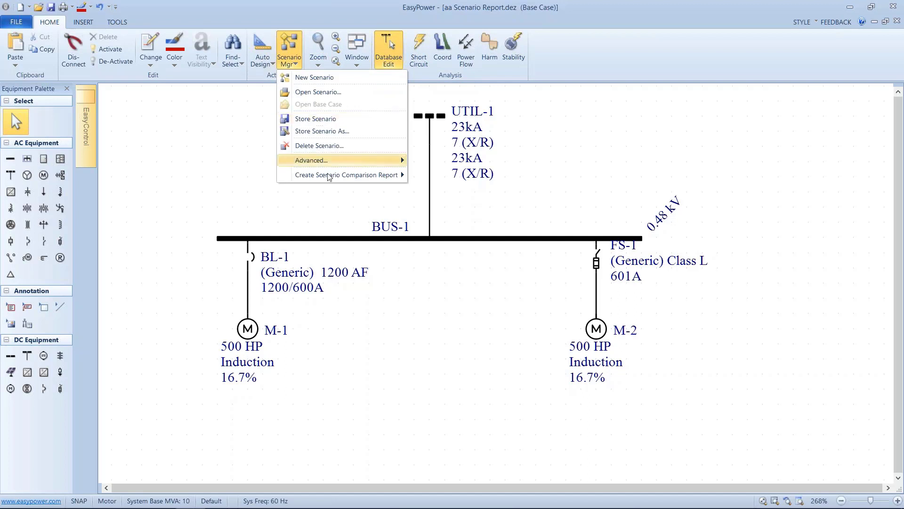
mouse_move(339, 178)
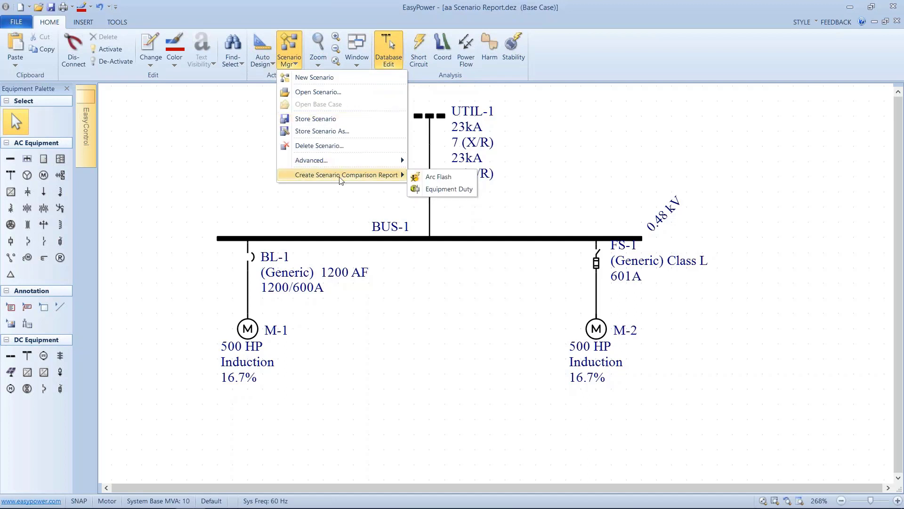
left_click(457, 189)
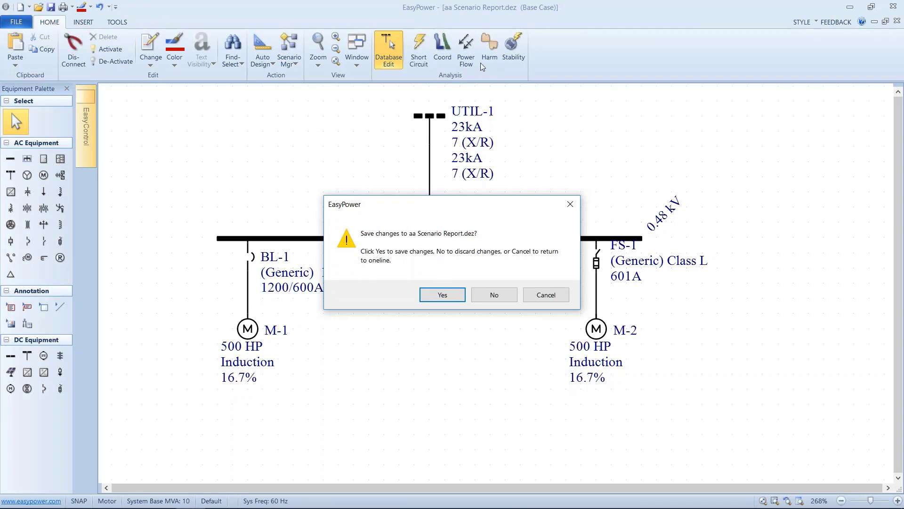
left_click(442, 295)
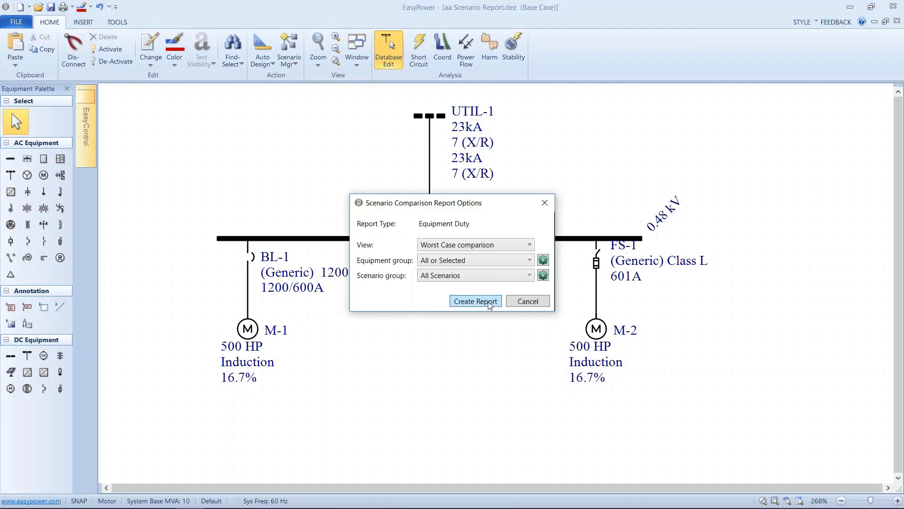
left_click(490, 303)
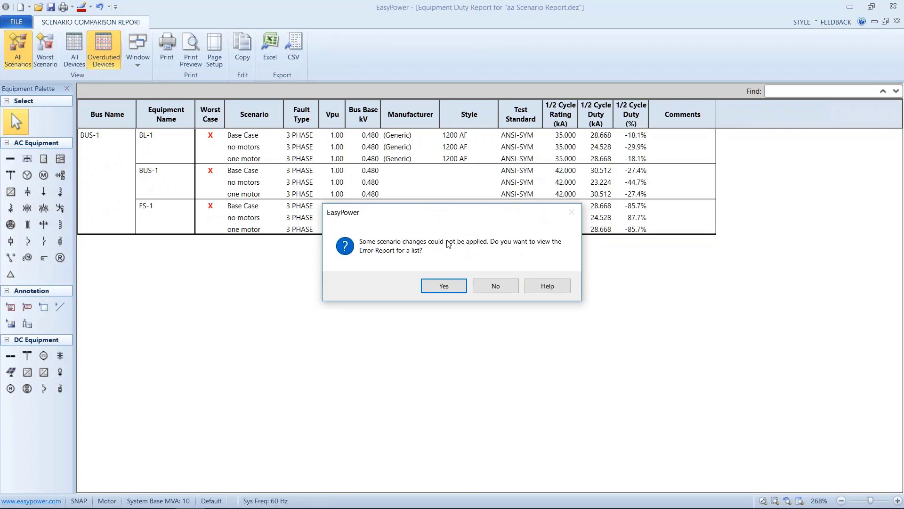
- View the error report listing the scenario changes that could not be applied, and close it
left_click(442, 285)
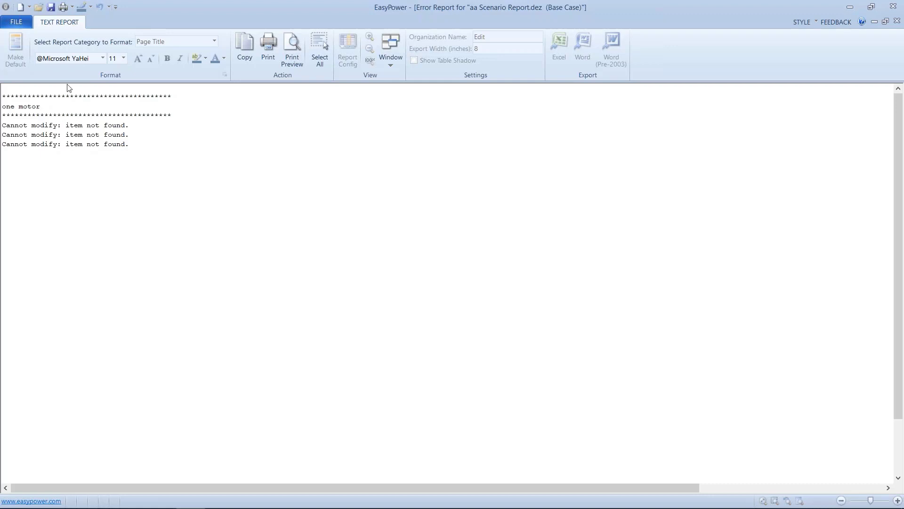
left_click(16, 23)
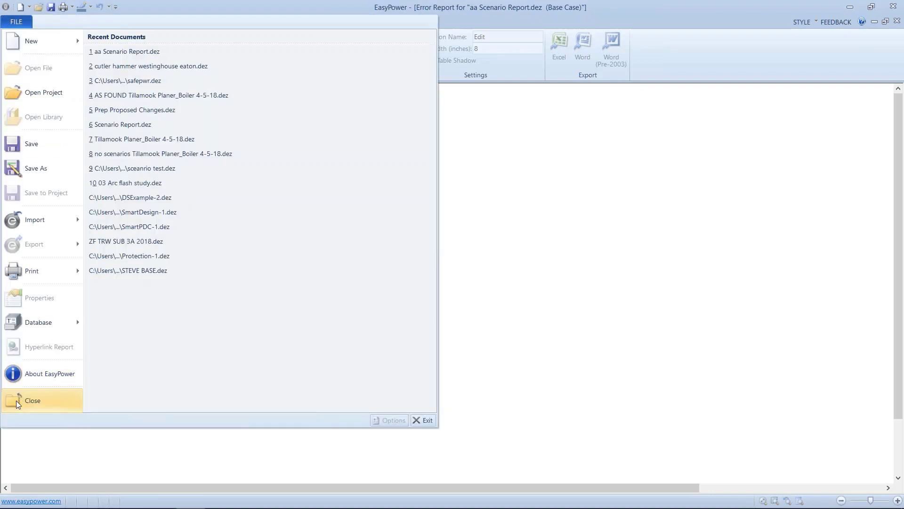
left_click(19, 399)
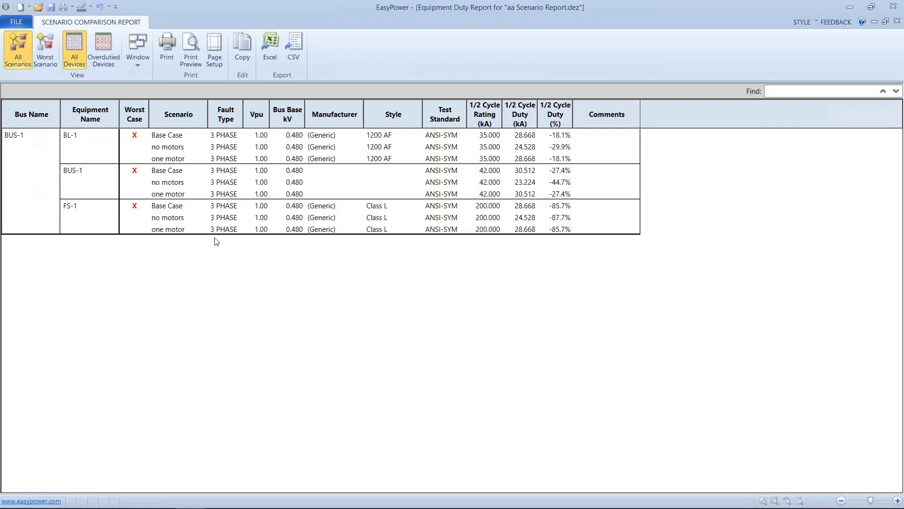
- Review the equipment duty results for BL-1, BUS-1 and FS-1, and close the comparison report
left_click(165, 134)
left_click(16, 21)
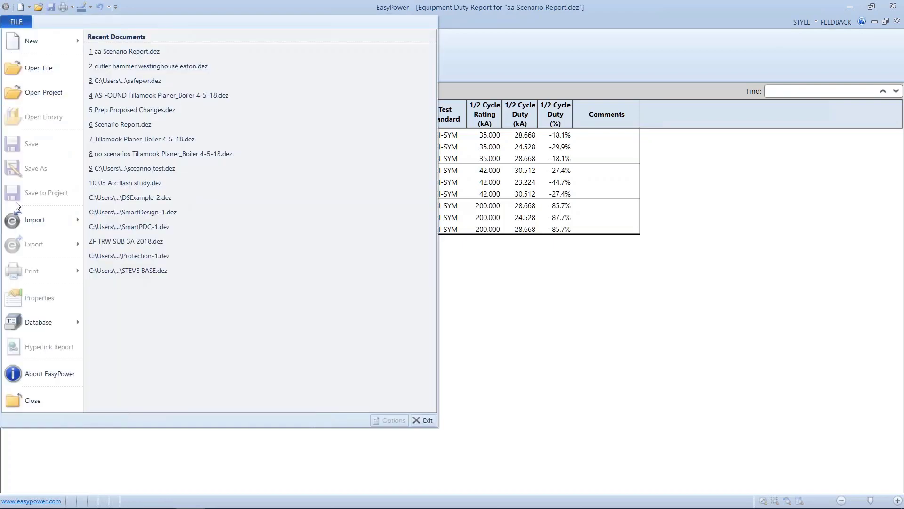
left_click(22, 400)
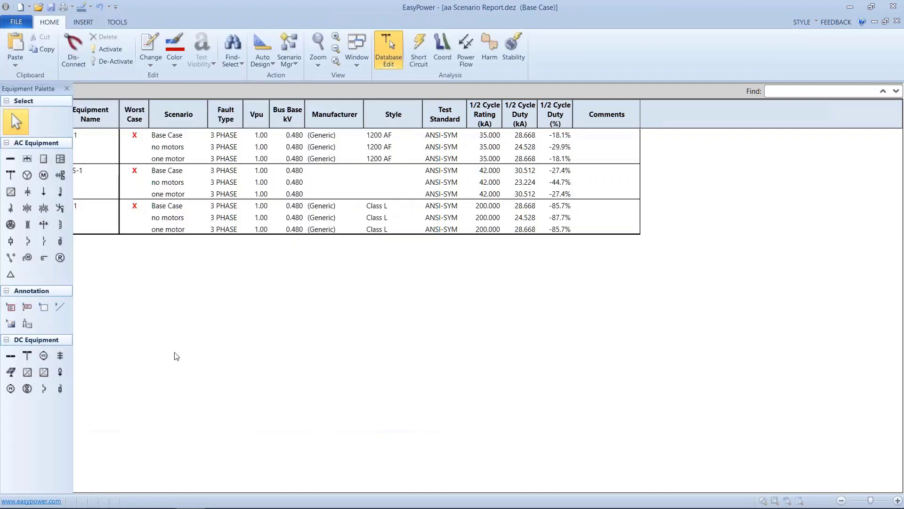
- Open the "one motor" scenario from the base case, declining to view the error report
left_click(298, 60)
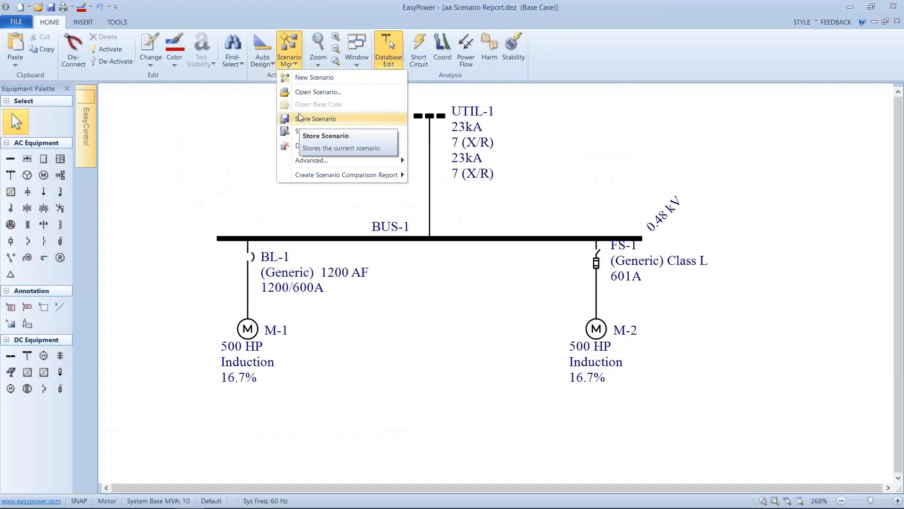
left_click(294, 92)
left_click(392, 220)
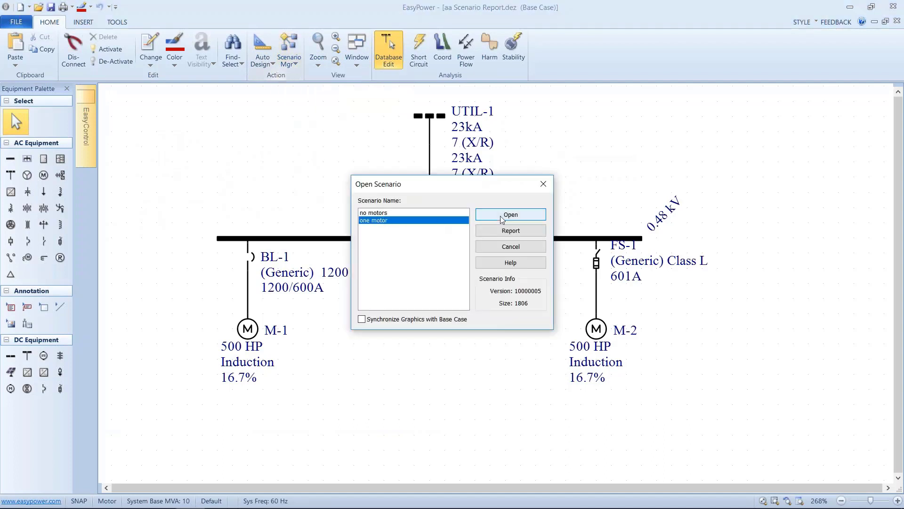
left_click(501, 217)
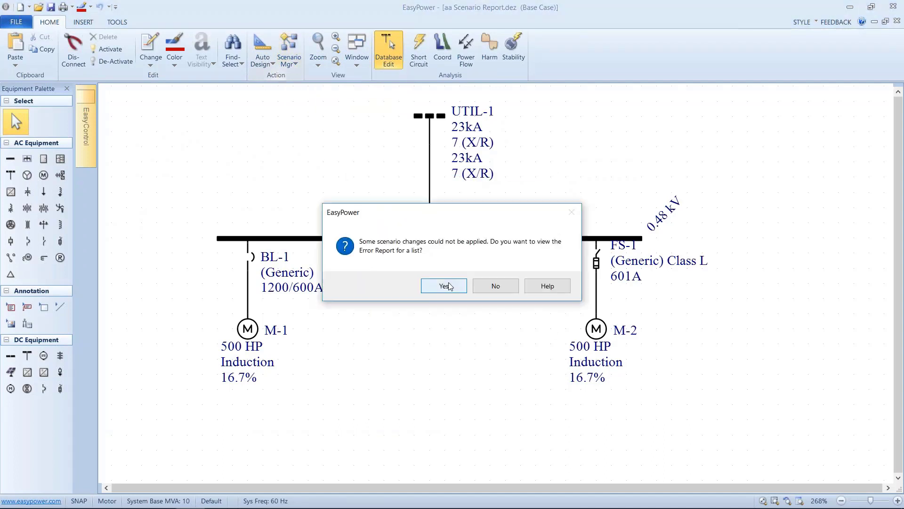
left_click(500, 285)
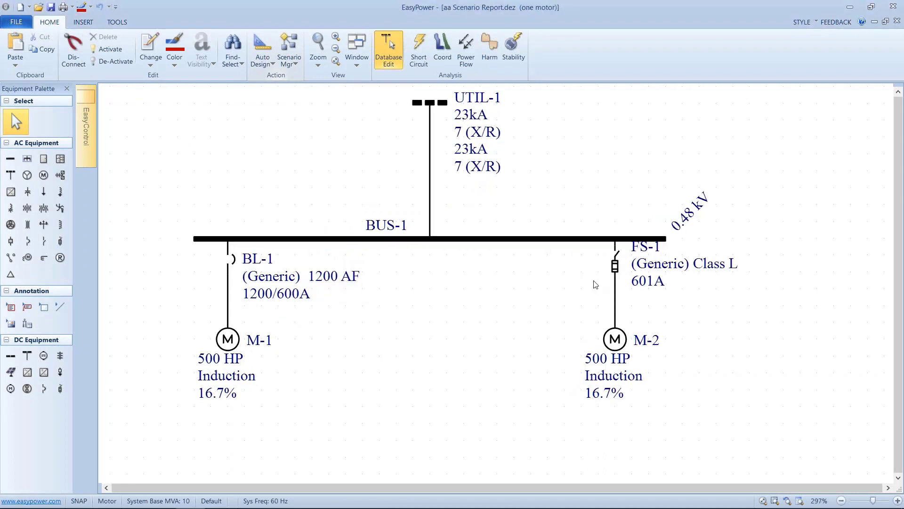